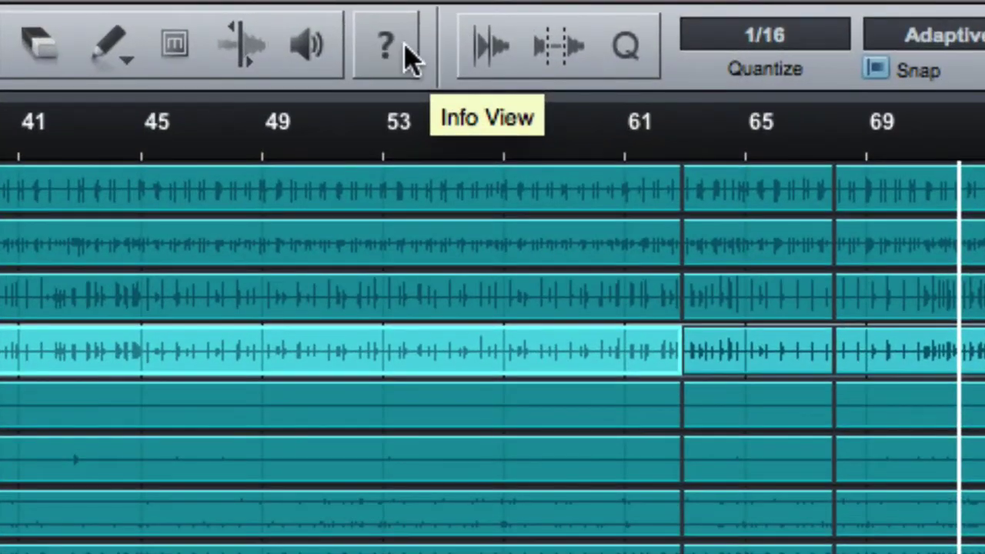
Step: Show the Info View above the arrangement
click(399, 45)
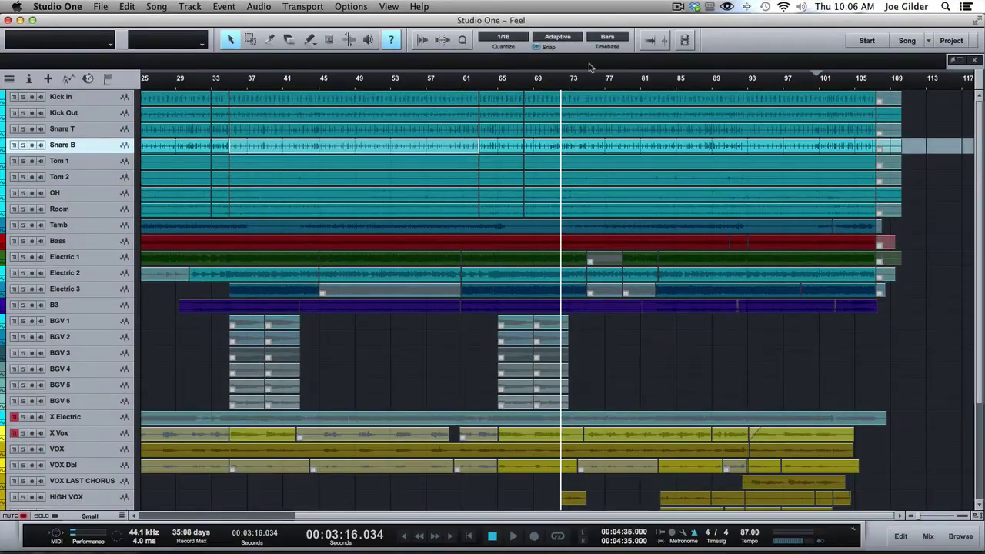
click(395, 41)
click(394, 41)
click(395, 40)
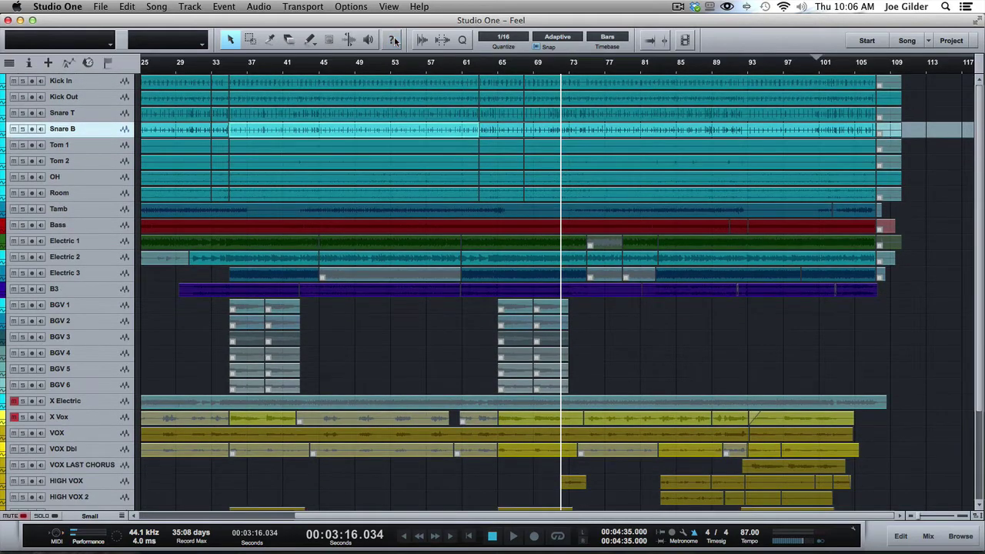
click(395, 41)
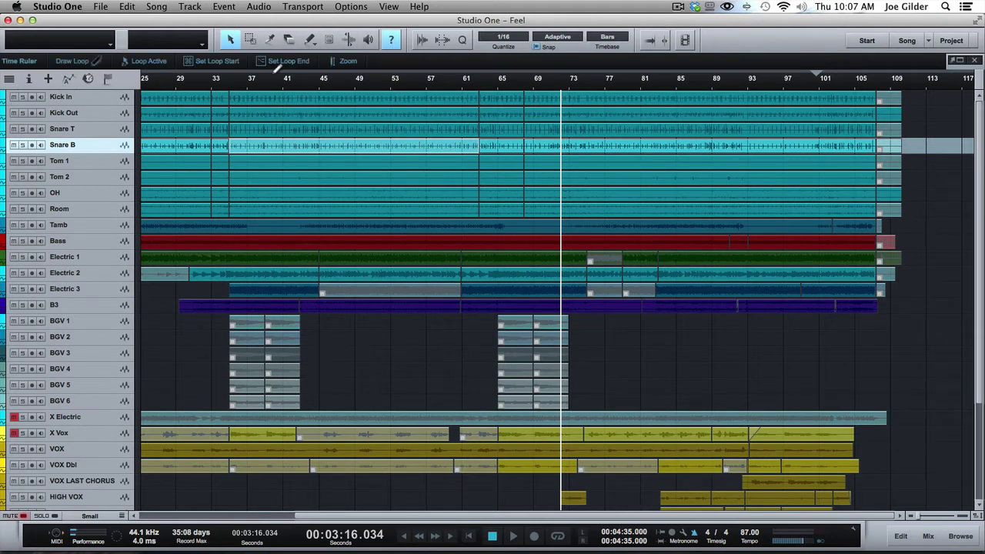
click(391, 42)
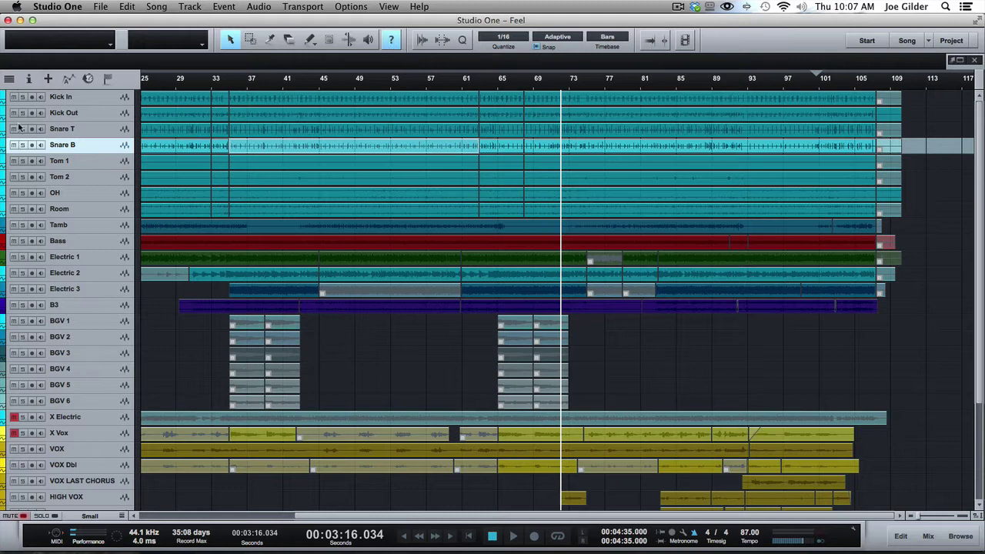
Step: Select the Kick In track's event between bars 33 and 35 and enlarge the track's waveform display
click(70, 163)
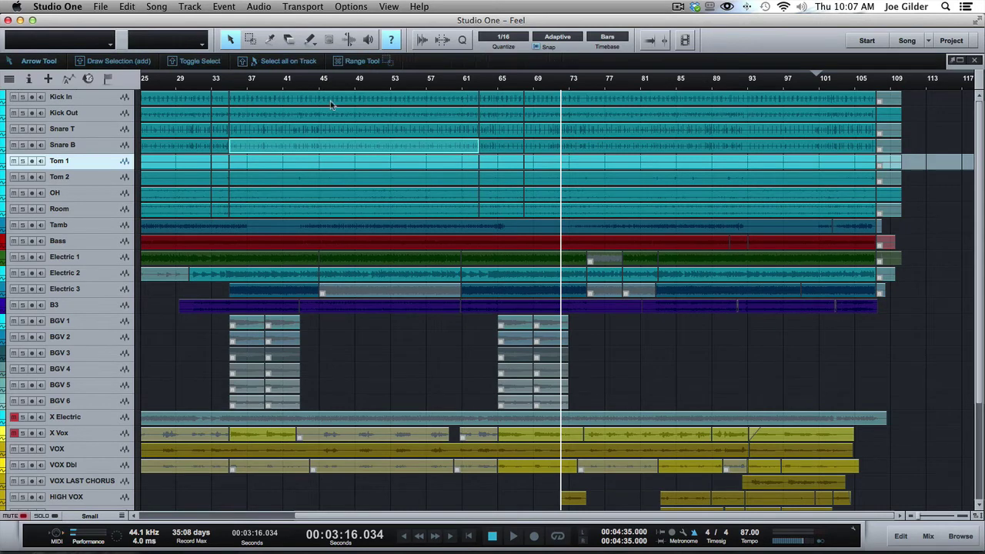
drag(206, 81, 218, 103)
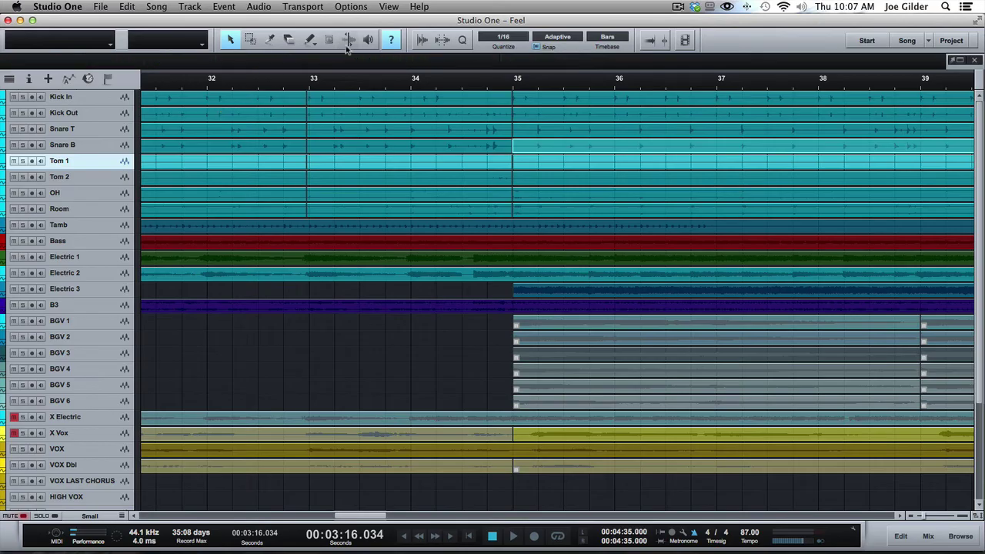
click(382, 106)
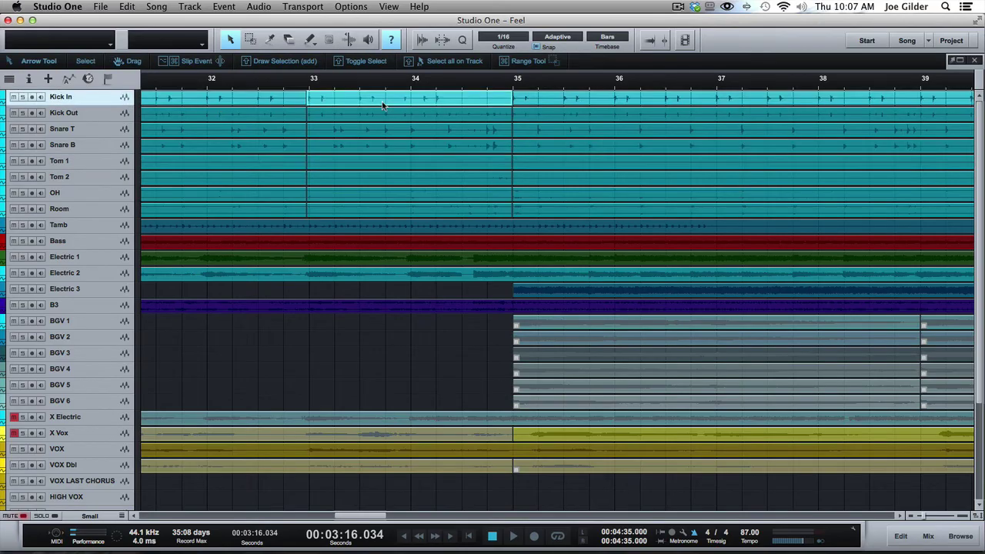
scroll(383, 103, up, 10)
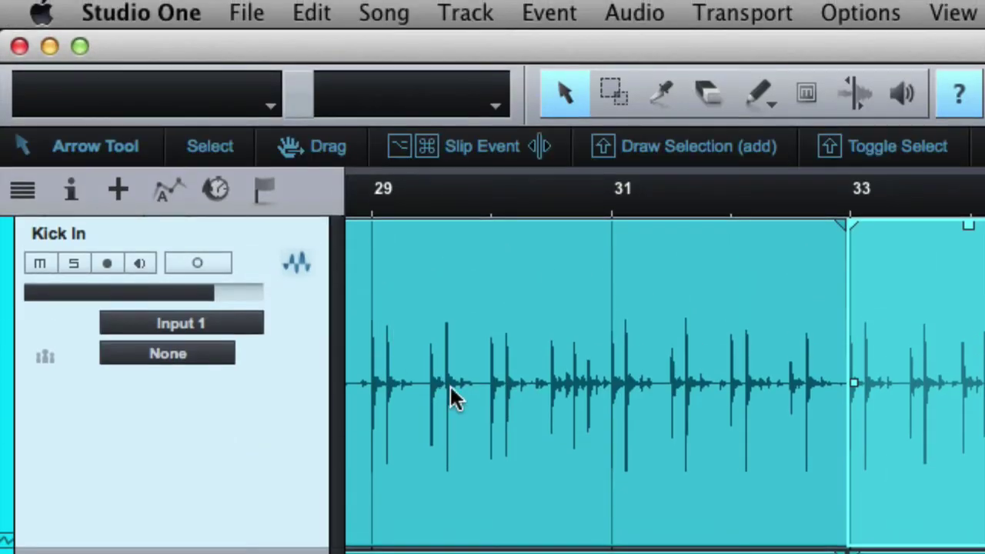
Step: Slip the audio inside the Kick In event ending at bar 33 about one and a half bars earlier, and undo the slip
key(super)
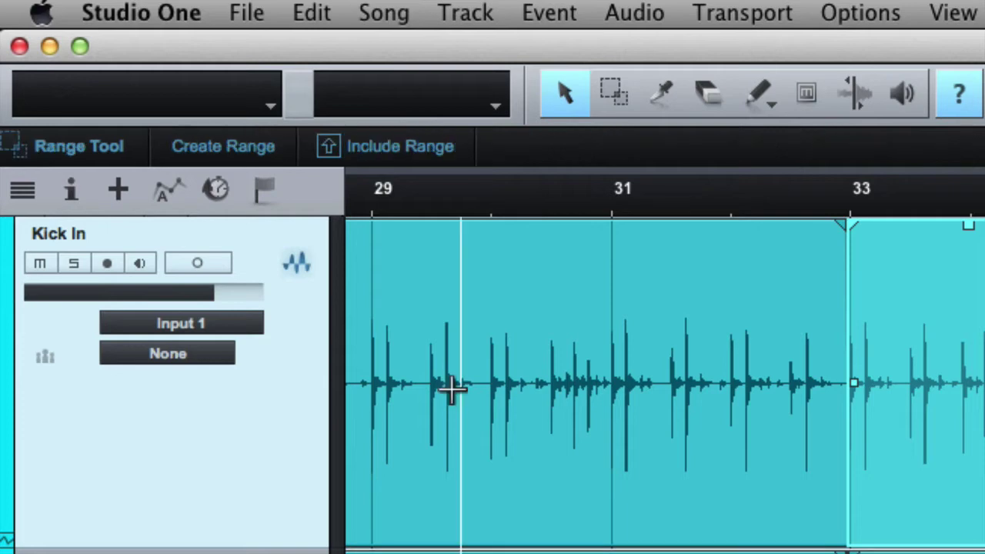
click(450, 384)
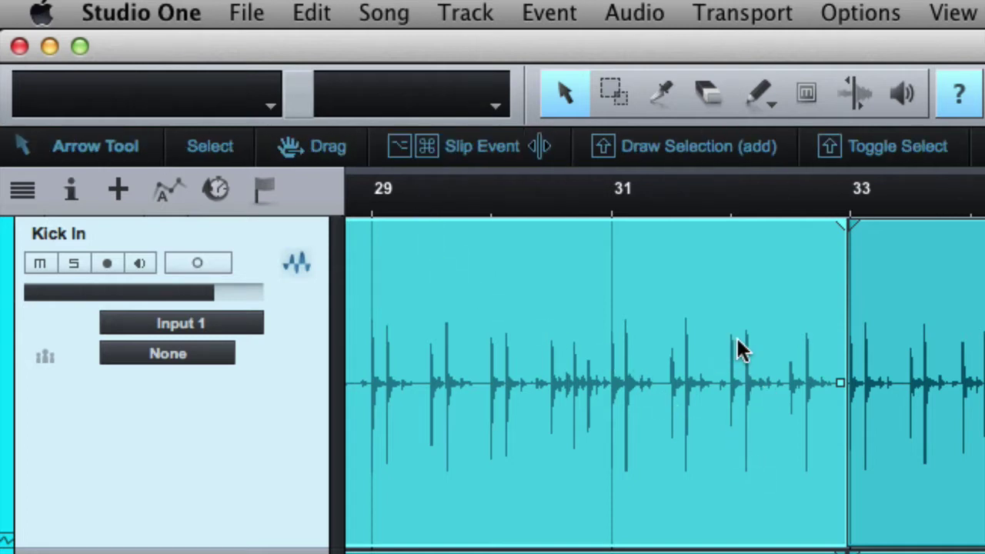
key(super)
key(alt+super)
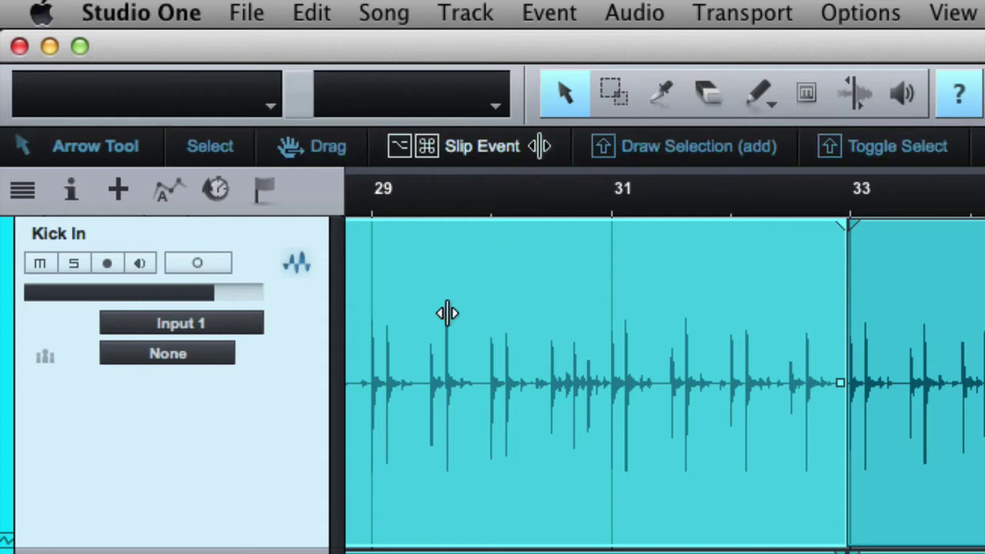
drag(686, 404, 507, 381)
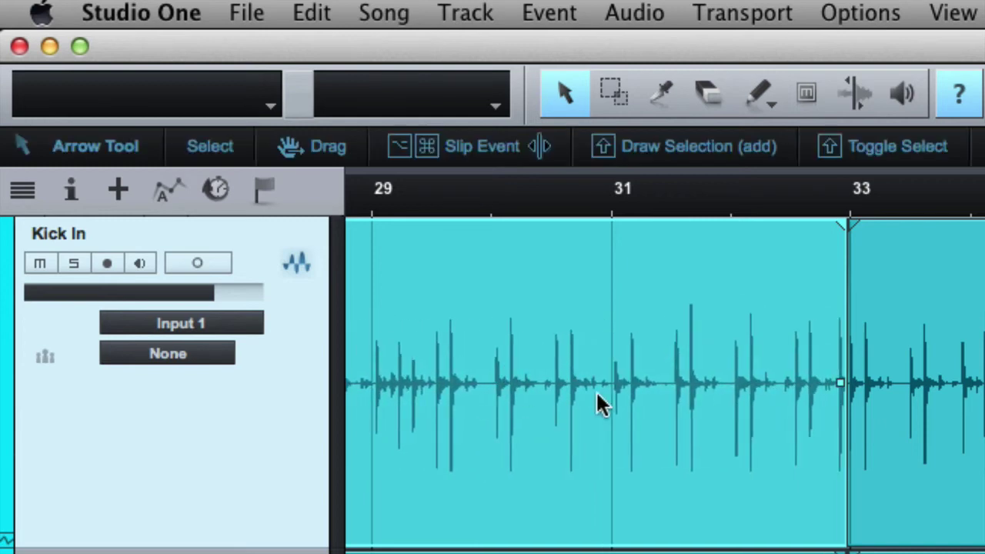
key(super+z)
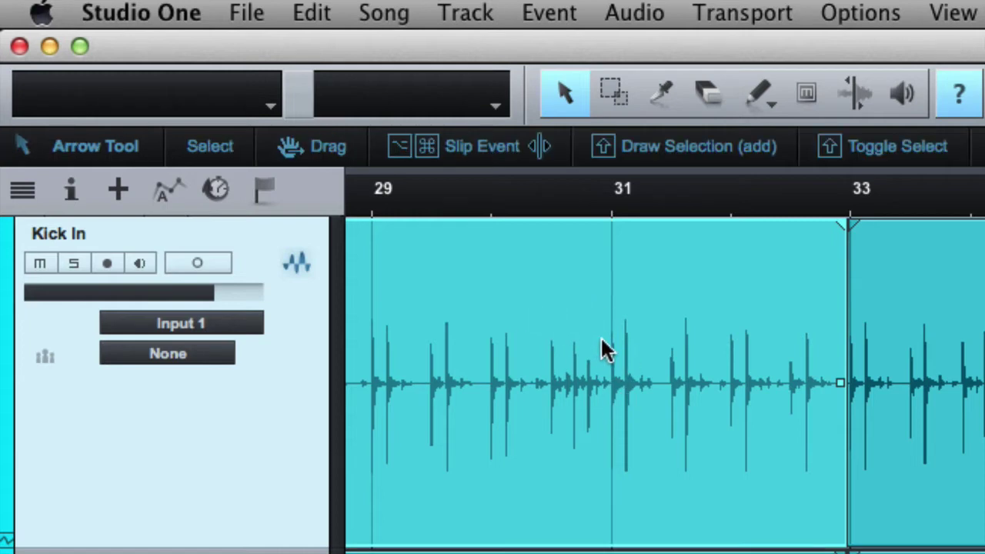
Step: Select the Kick In event at bars 33 to 35, add the preceding event to the selection, and remove the bars 33 to 35 event from it
key(shift)
mouse_move(488, 332)
mouse_down()
mouse_move(623, 347)
mouse_move(642, 384)
mouse_up()
mouse_move(583, 315)
mouse_down()
mouse_move(660, 323)
mouse_move(660, 315)
mouse_up()
click(611, 304)
scroll(611, 303, right, 4)
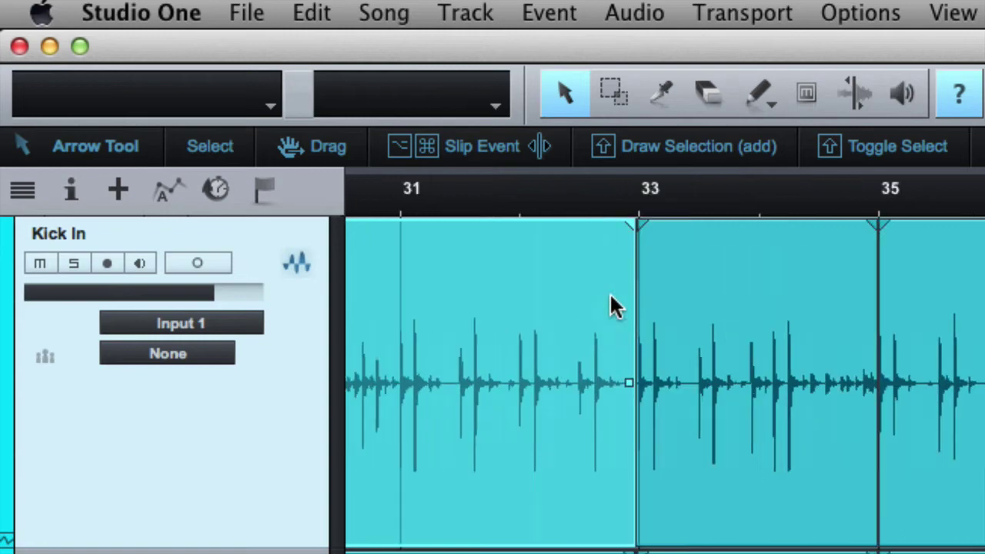
click(746, 331)
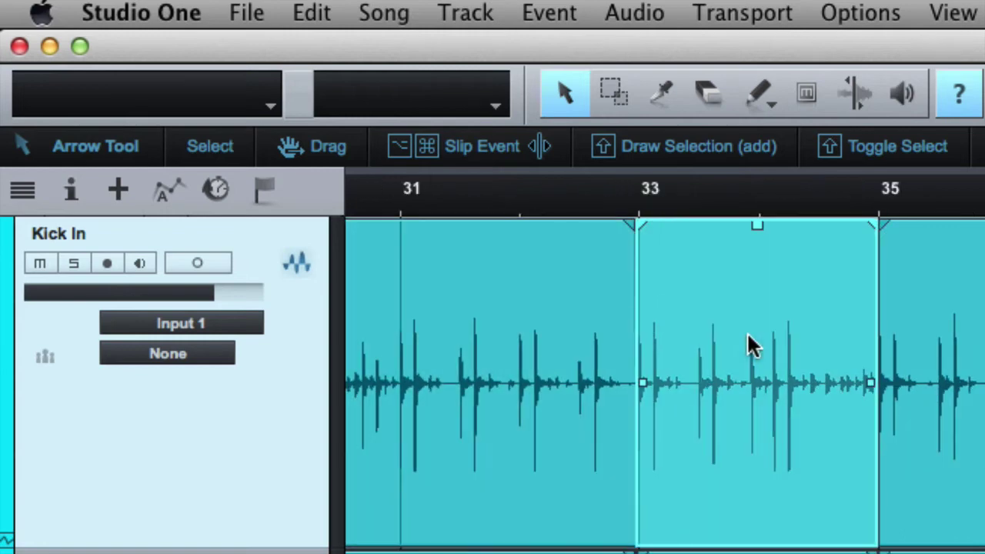
shift+click(556, 334)
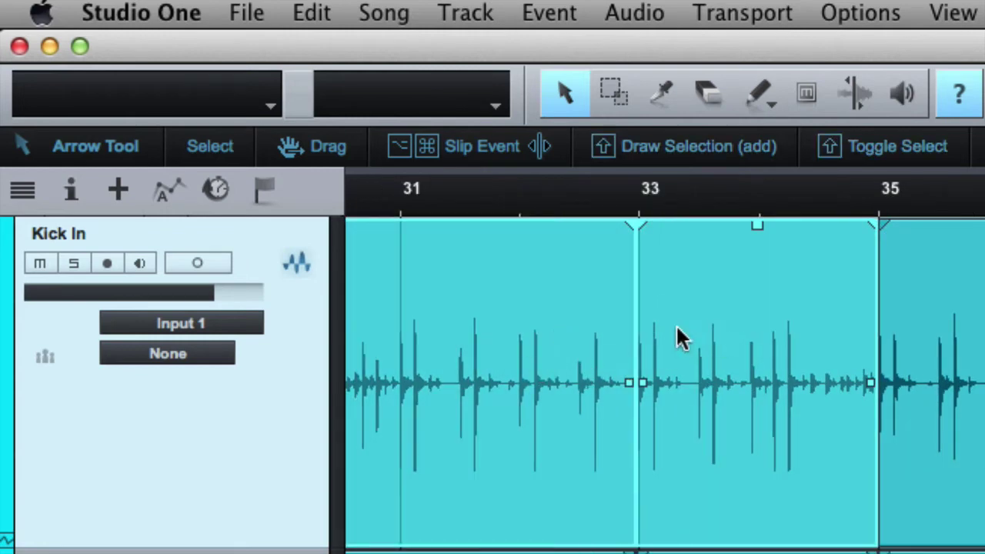
key(shift)
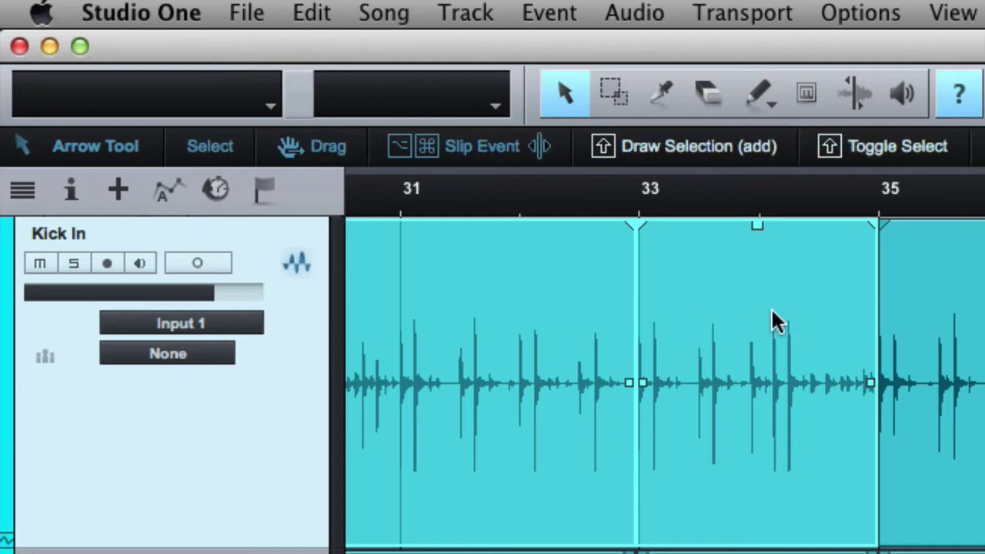
shift+click(772, 315)
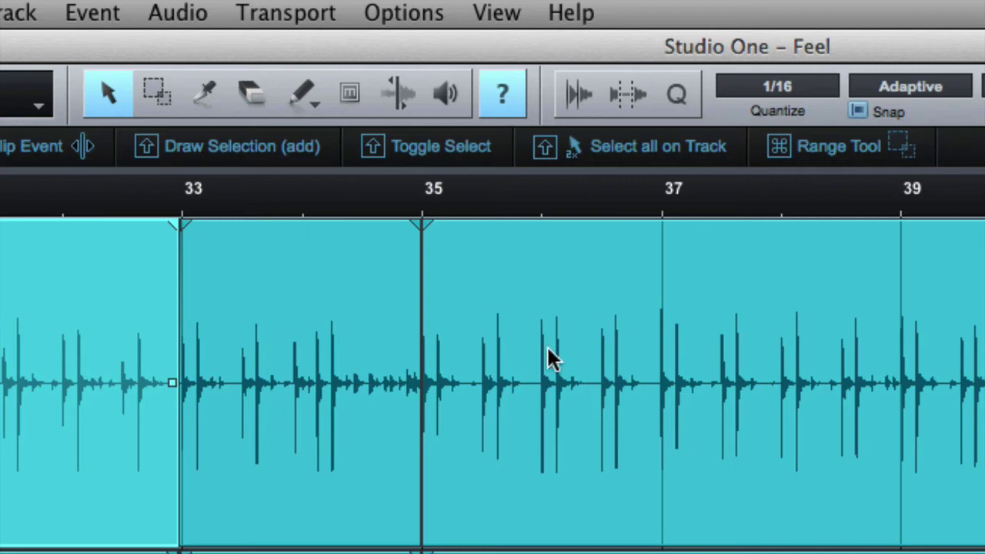
Step: Select all events on the Kick In track, starting from the event that begins at bar 35
click(540, 315)
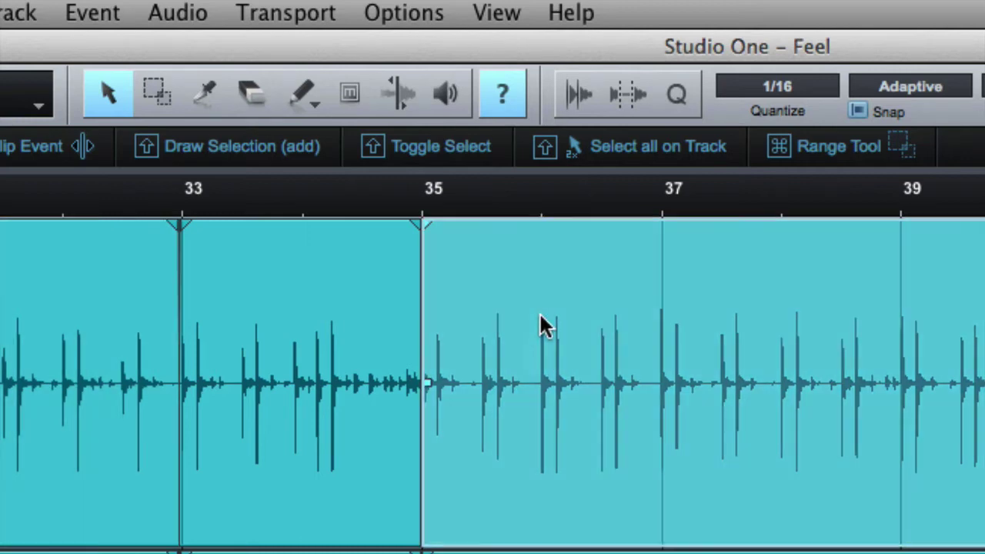
shift+double_click(538, 253)
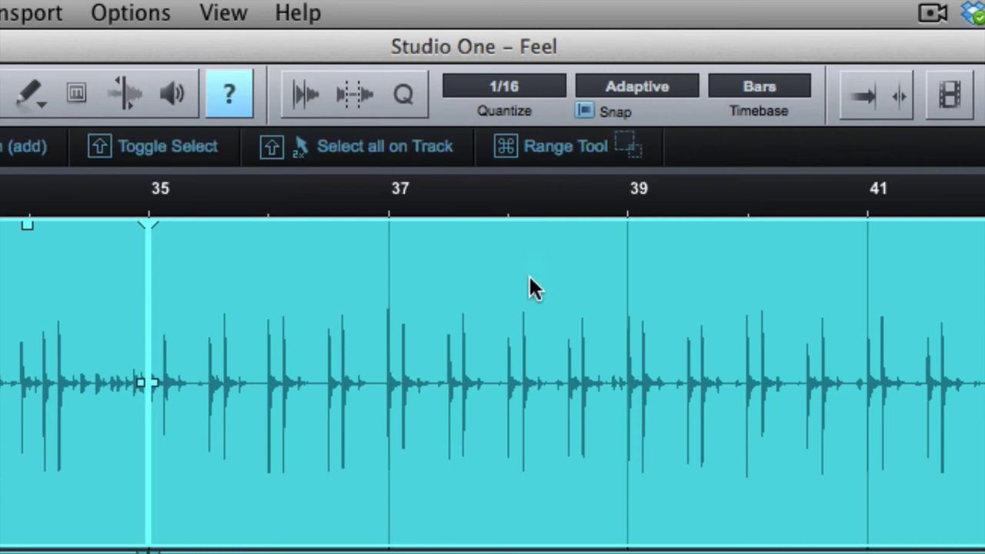
drag(531, 280, 420, 298)
Step: Range-select the Kick In event from bar 15 to about 16.5 and from bar 18 to 19, and reselect the whole event
scroll(511, 320, left, 10)
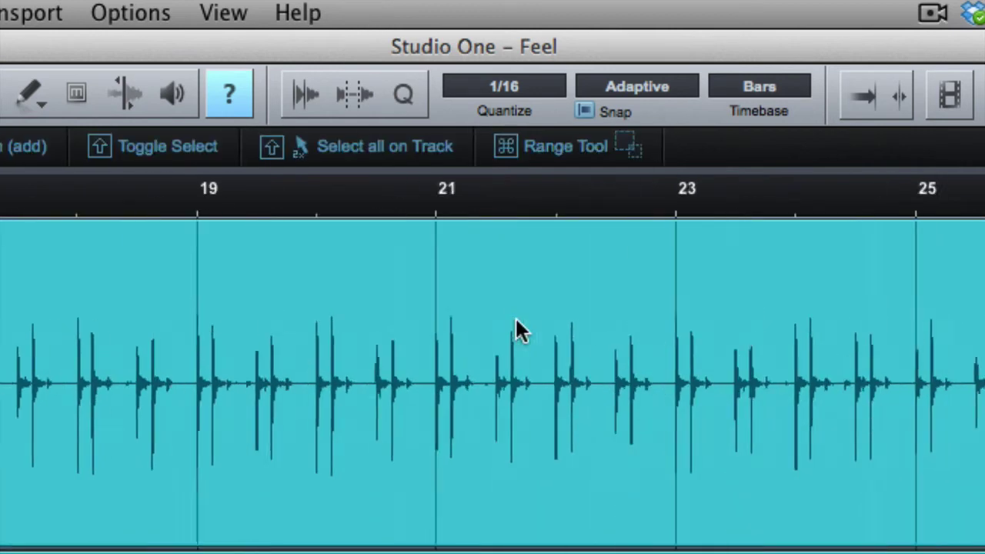
scroll(518, 329, left, 10)
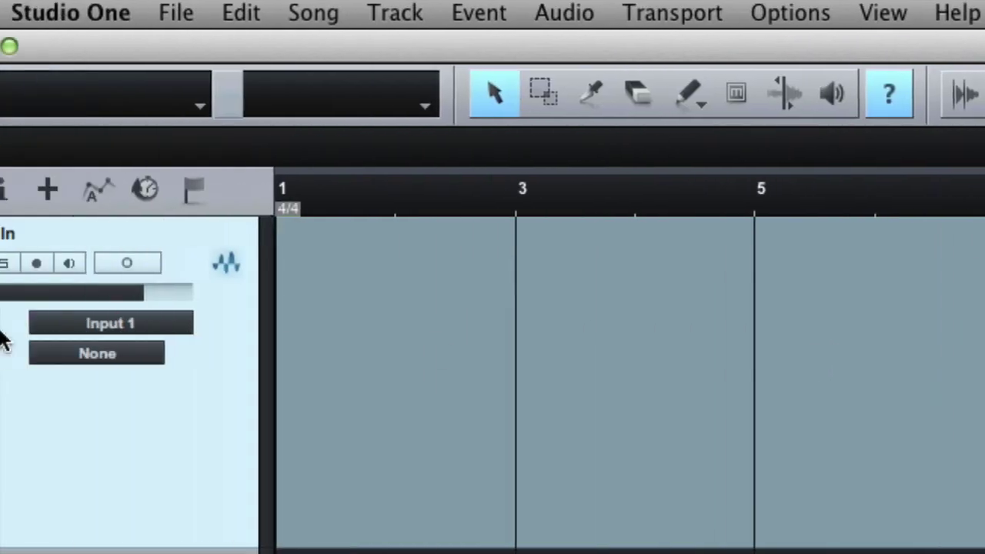
scroll(560, 379, right, 10)
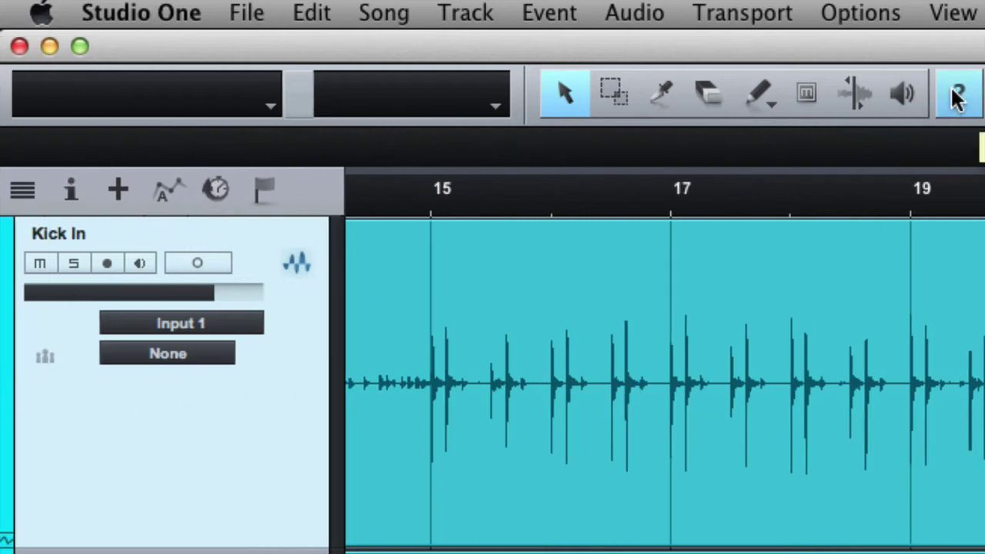
click(958, 95)
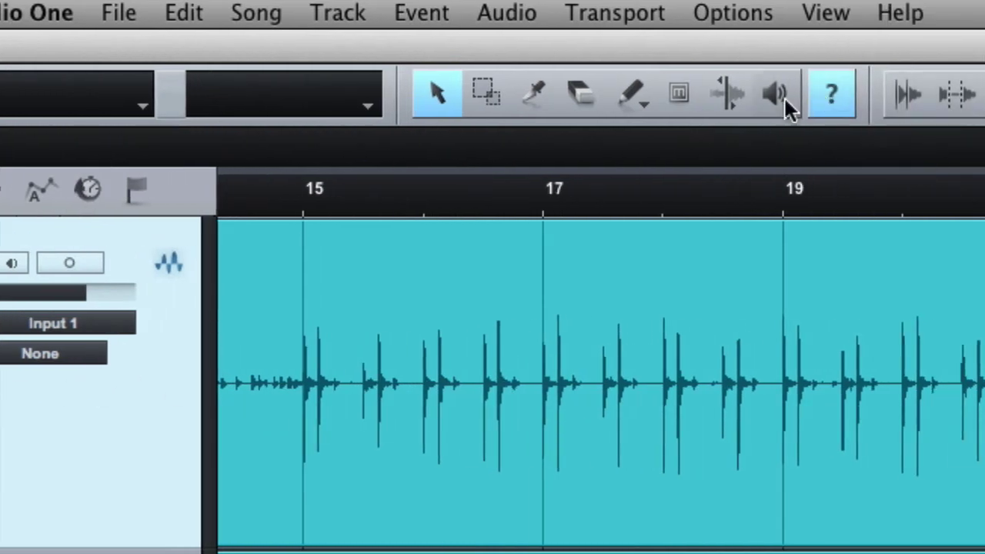
click(539, 360)
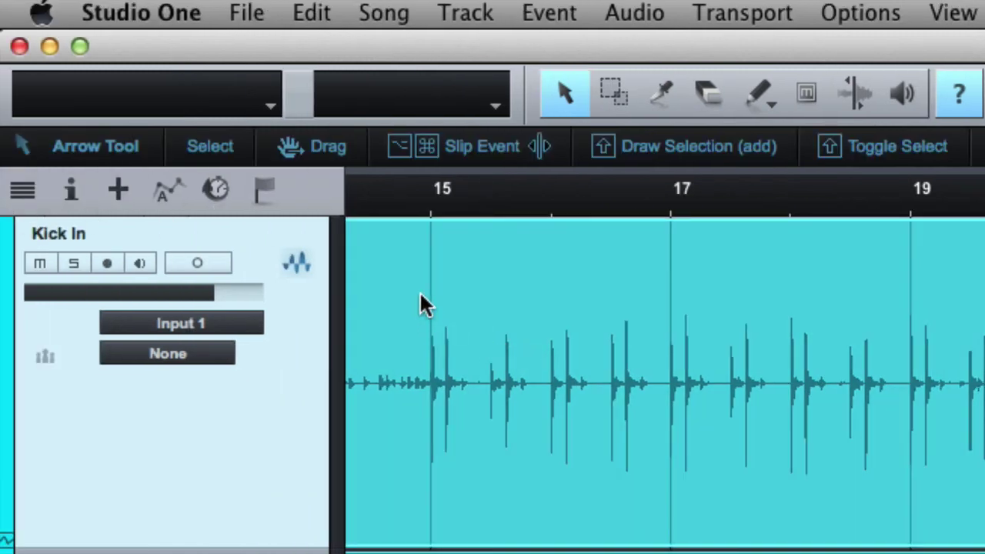
key(super)
key(shift)
key(super)
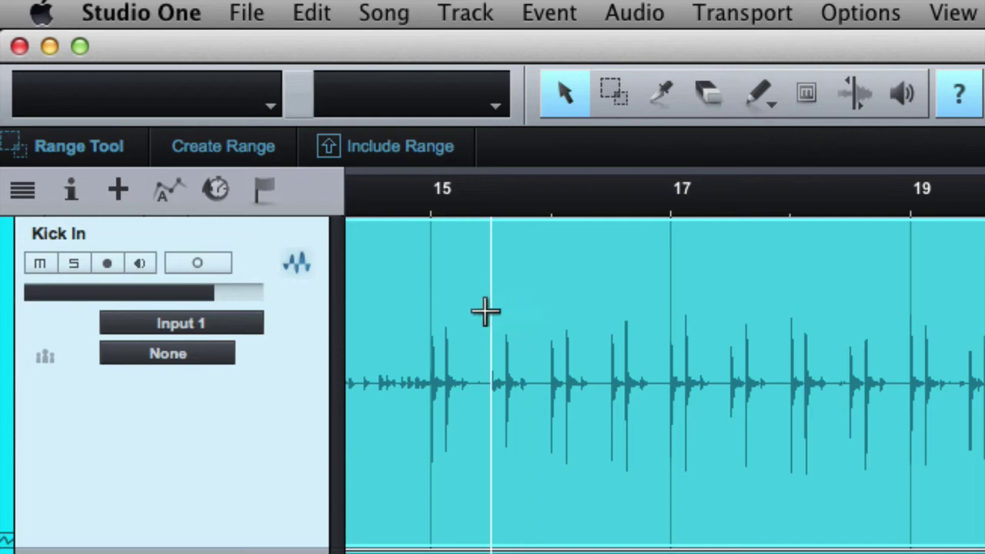
drag(431, 323, 577, 337)
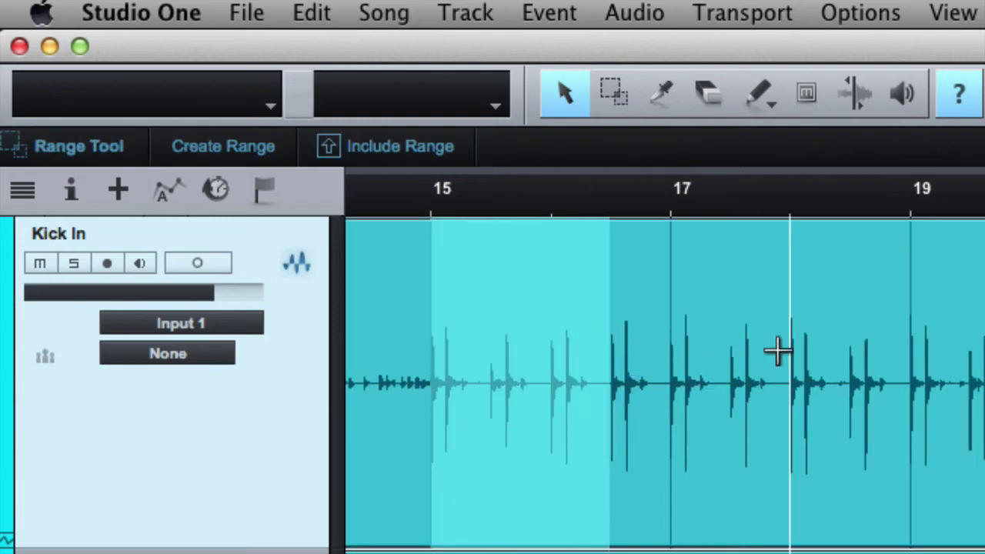
drag(786, 328, 886, 380)
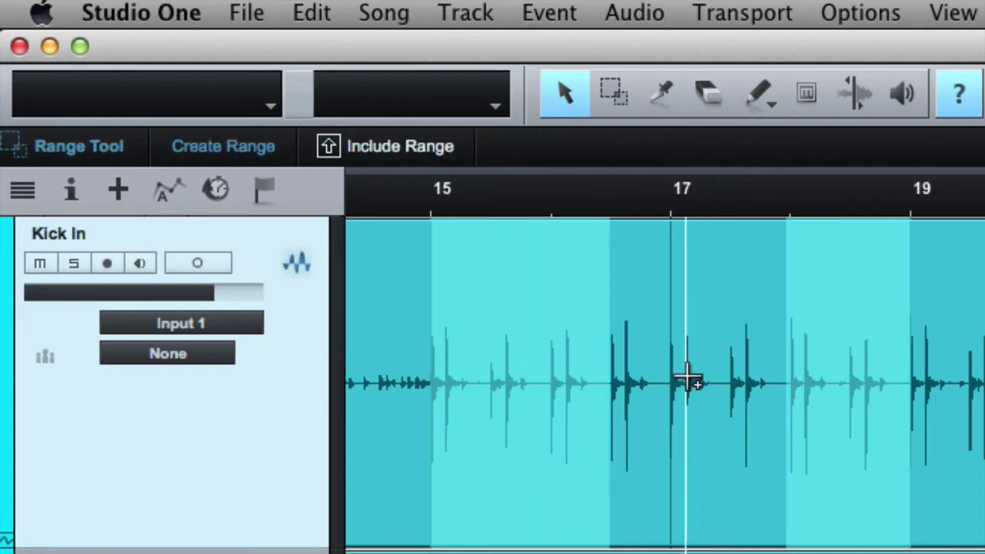
click(614, 345)
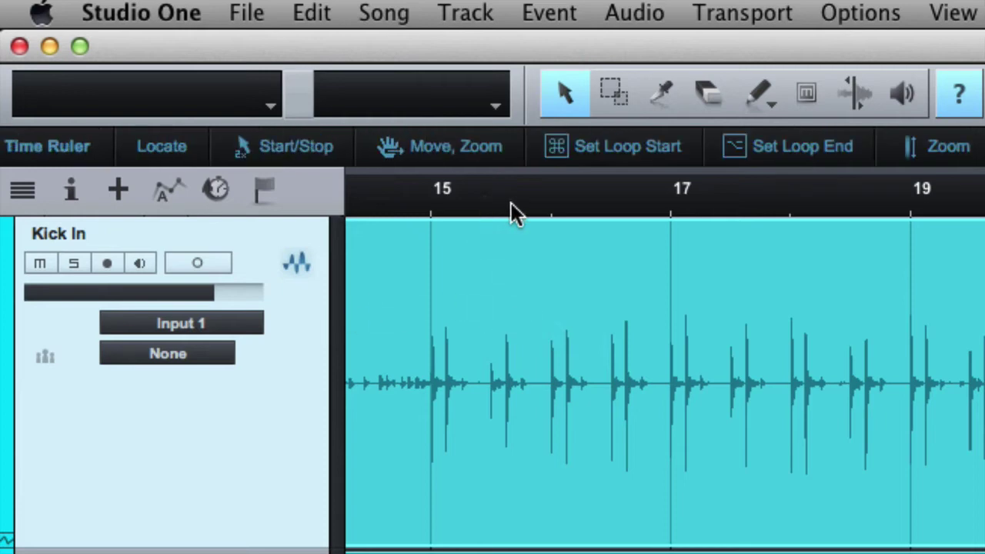
Step: Locate the playback cursor at several bars along the time ruler, ending at bar 21
drag(512, 202, 521, 92)
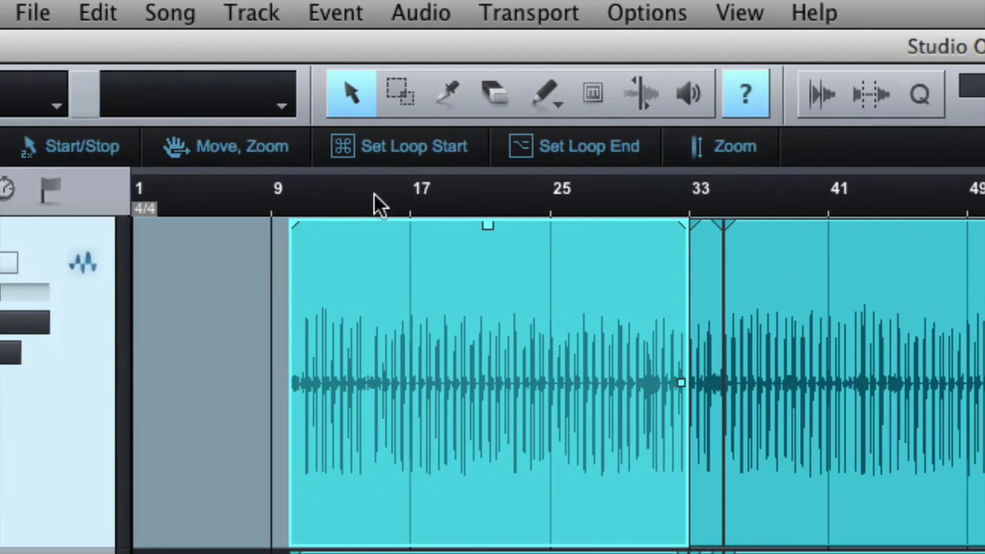
key(e)
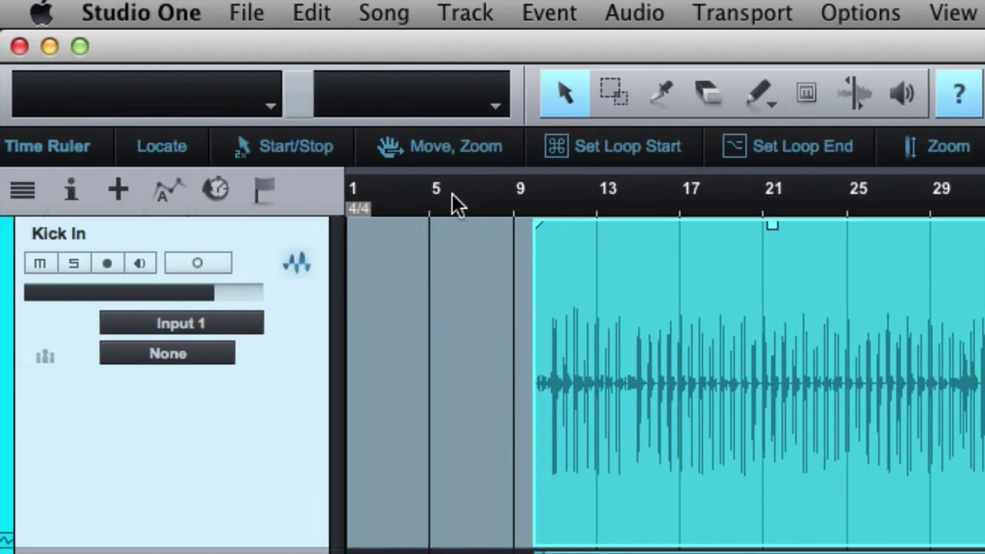
click(494, 194)
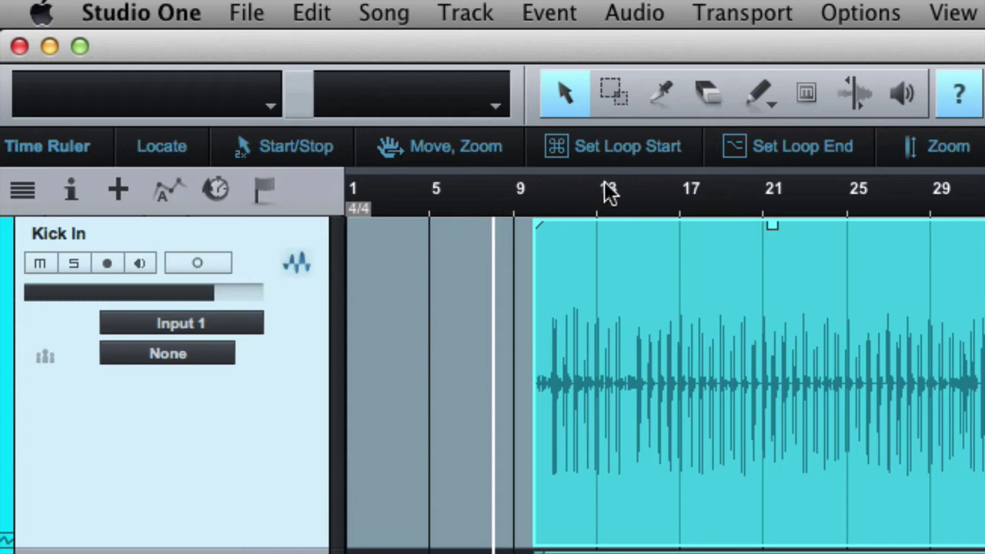
click(599, 189)
click(473, 195)
click(431, 194)
click(492, 195)
click(593, 194)
click(672, 198)
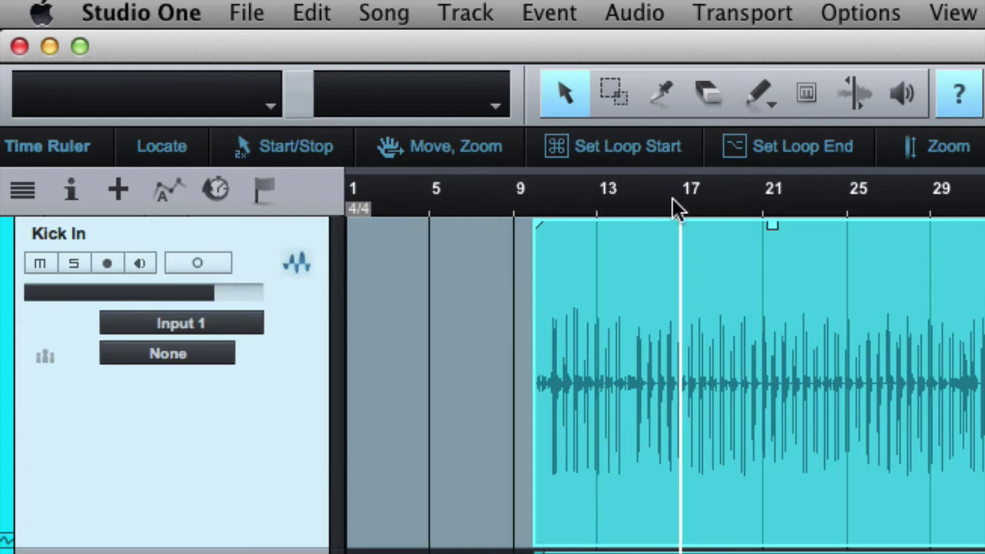
click(752, 198)
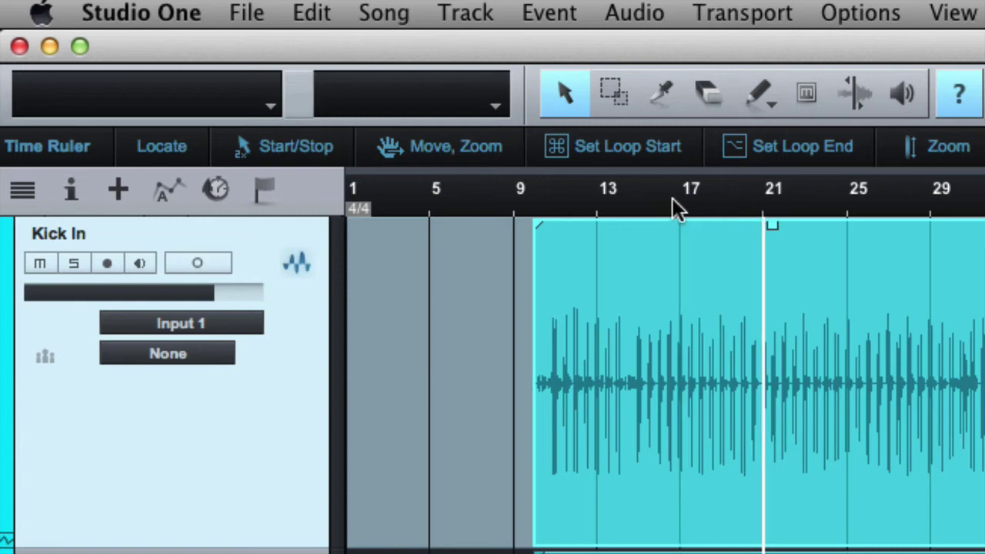
Step: Start playback from about bar 19 using the time ruler
click(672, 197)
click(613, 200)
click(714, 197)
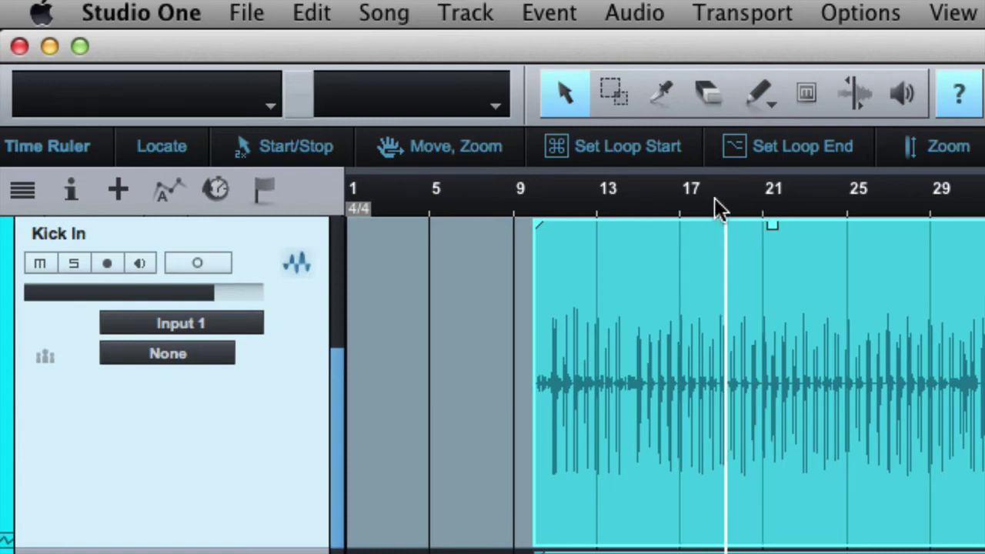
Step: Locate the playback cursor at about bars 22, 15, 10 and 12 along the time ruler
click(783, 196)
click(633, 205)
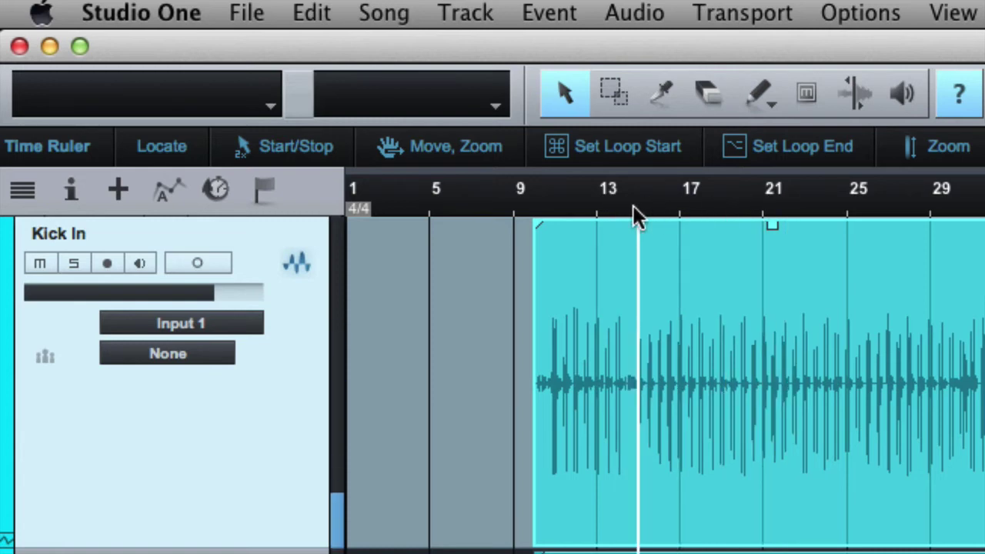
click(535, 200)
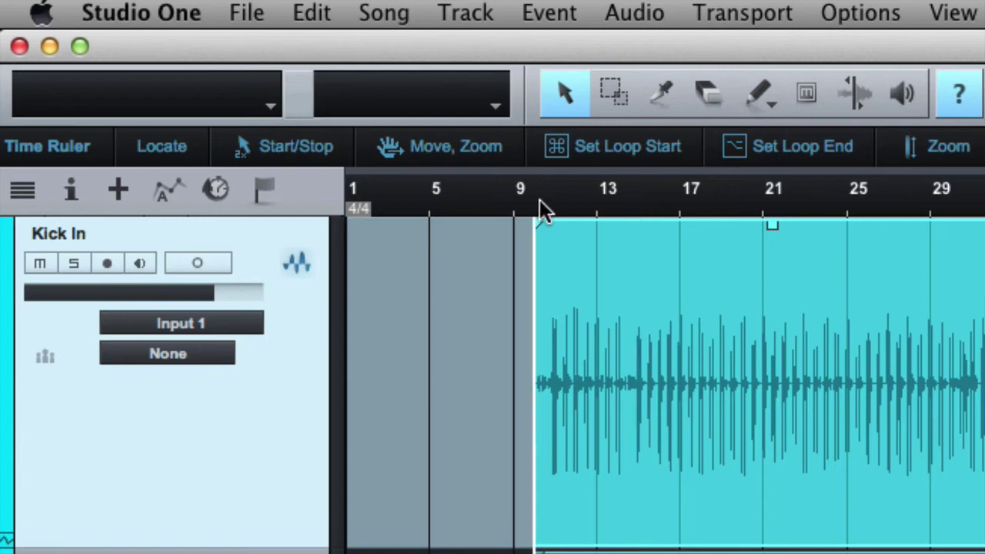
click(577, 199)
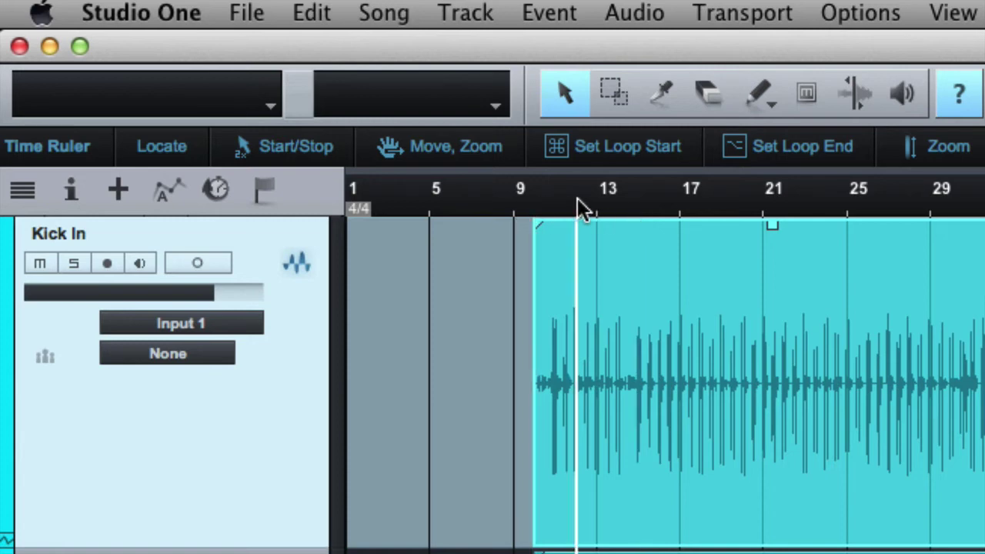
Step: Play from bar 12, jump to bar 25, and start and stop playback near bar 14 using the time ruler
key(space)
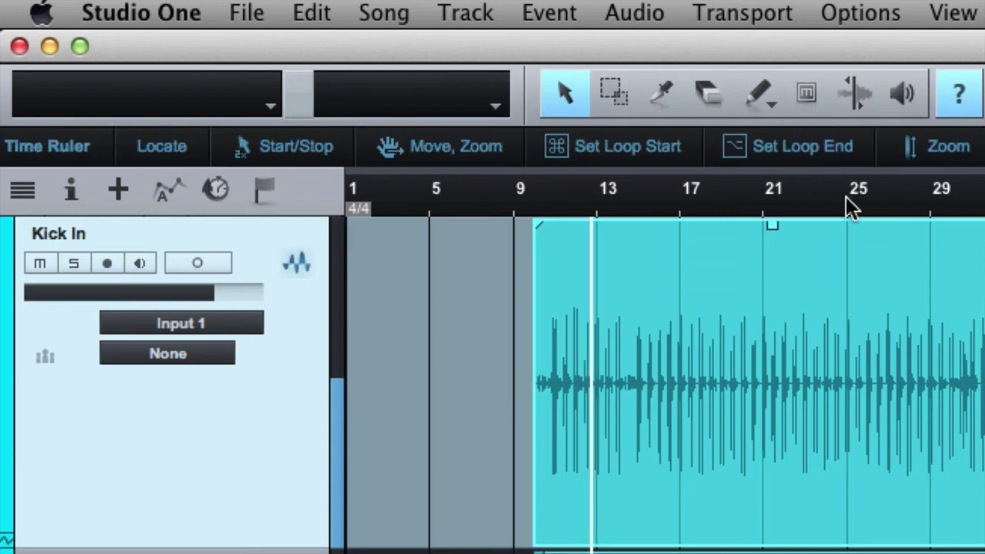
click(849, 206)
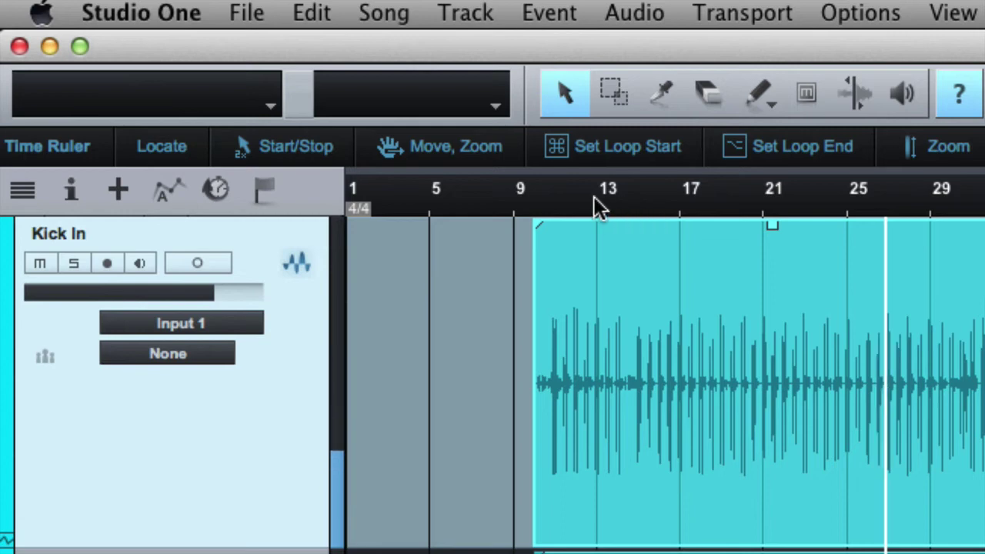
click(617, 197)
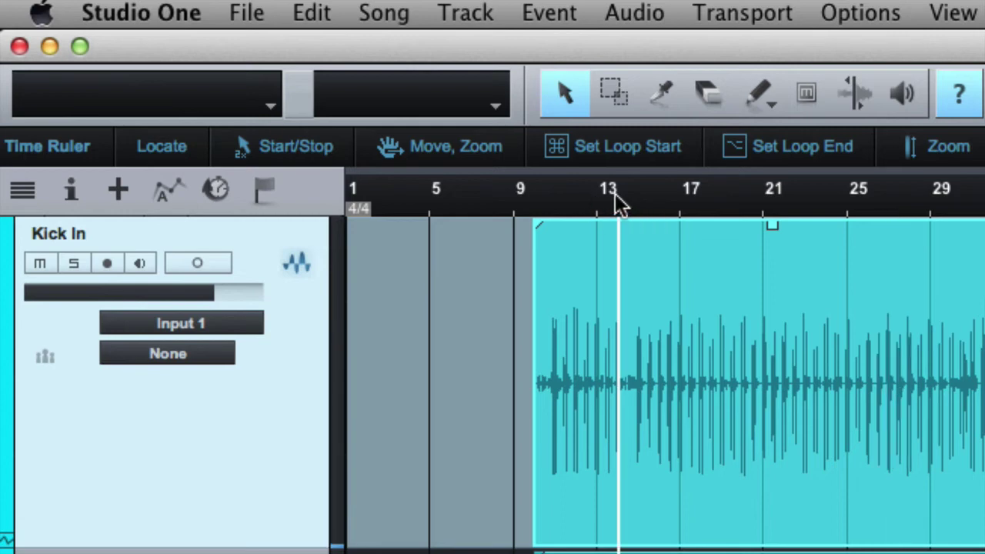
double_click(617, 196)
double_click(616, 196)
Step: Move and zoom the timeline by its ruler until bars 21 to 45 are in view
drag(584, 186, 491, 205)
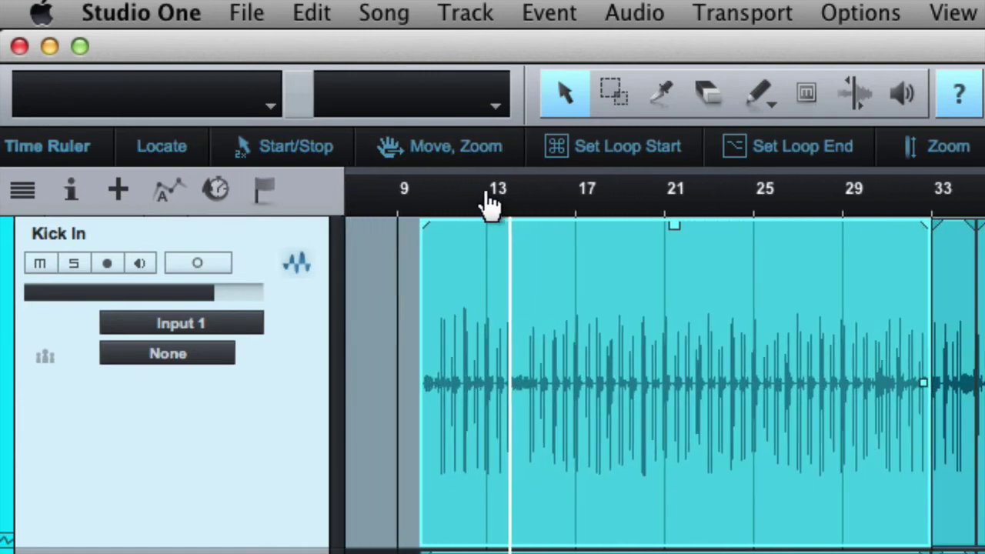
scroll(521, 238, right, 6)
scroll(520, 238, left, 8)
scroll(522, 246, right, 4)
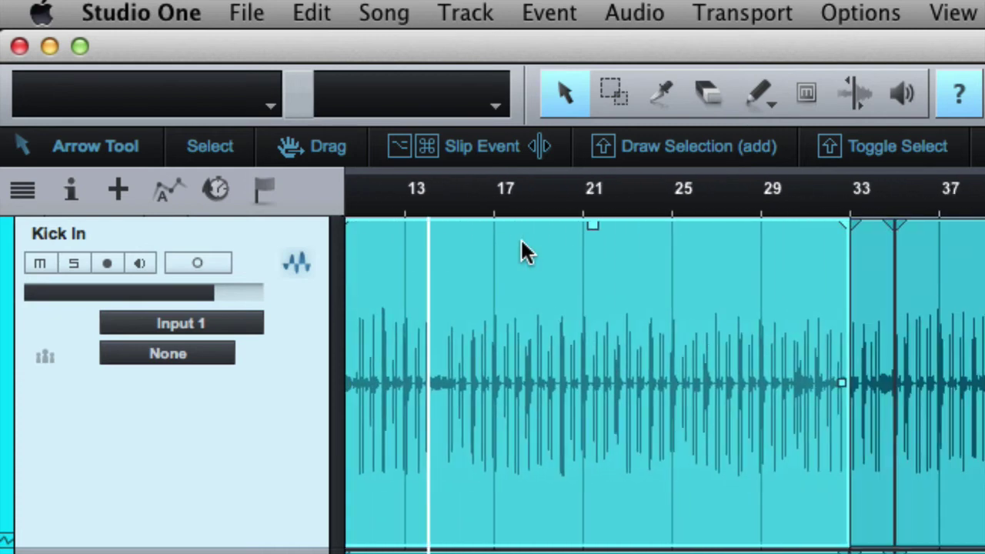
drag(675, 194, 506, 214)
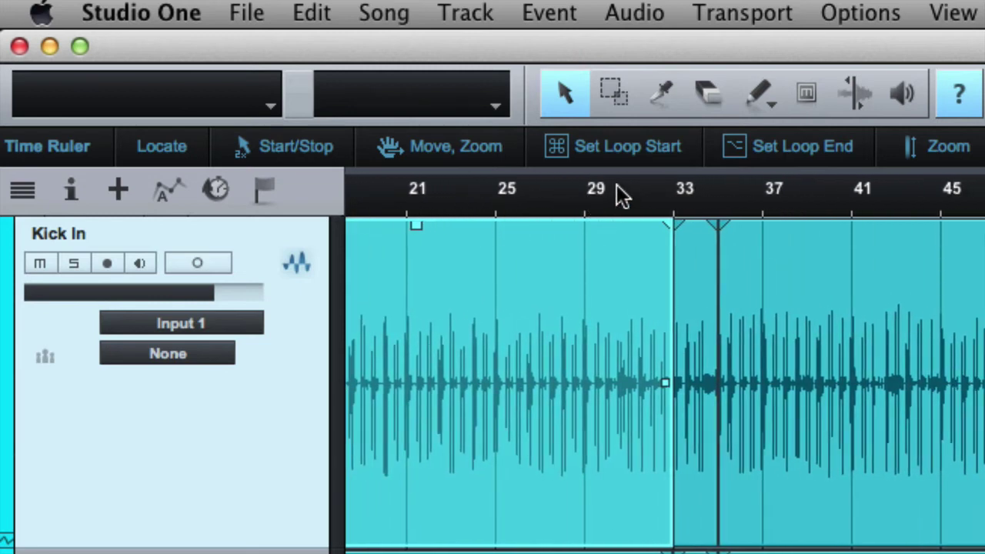
Step: Set the loop start at bar 29, move it to bar 25, and set the loop end at bar 41
key(super)
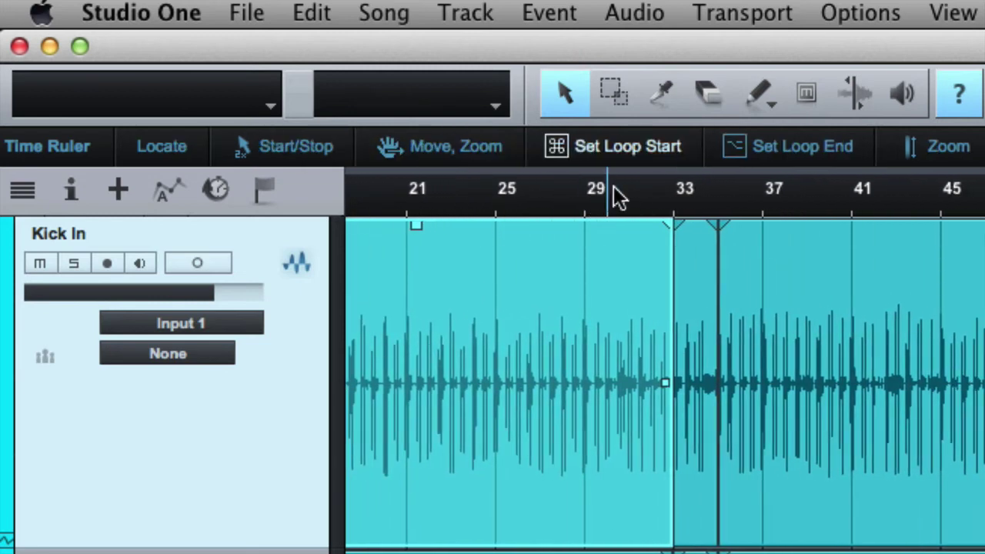
super+click(596, 204)
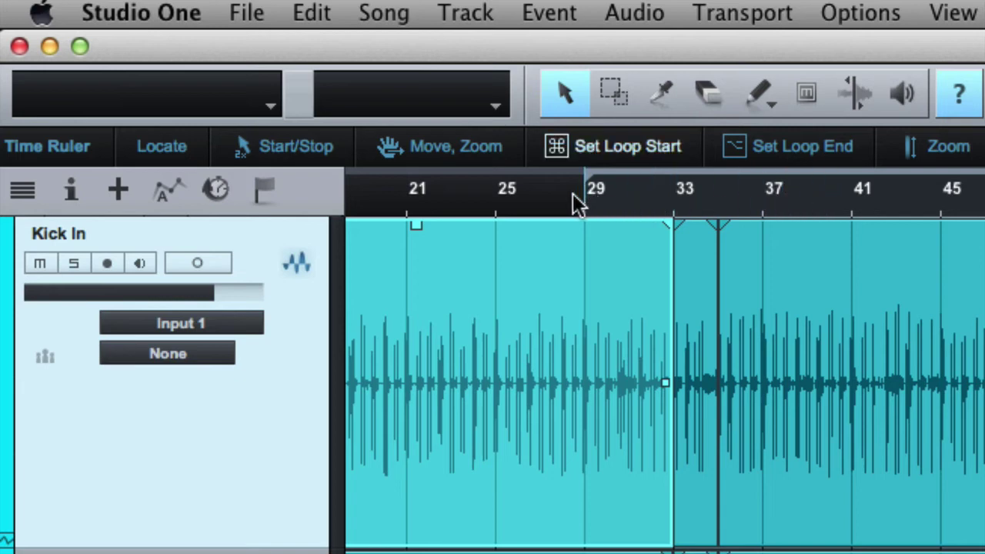
super+click(498, 200)
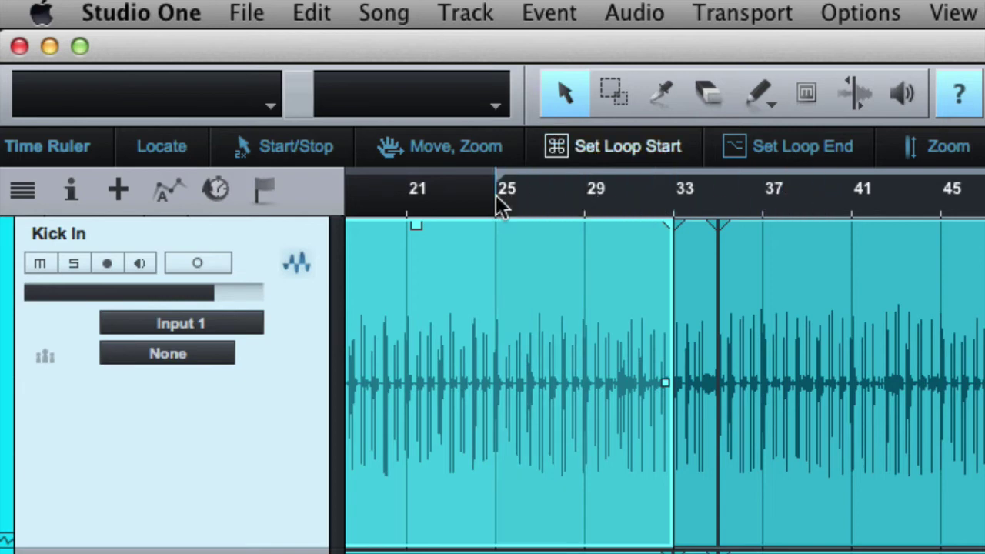
alt+click(848, 202)
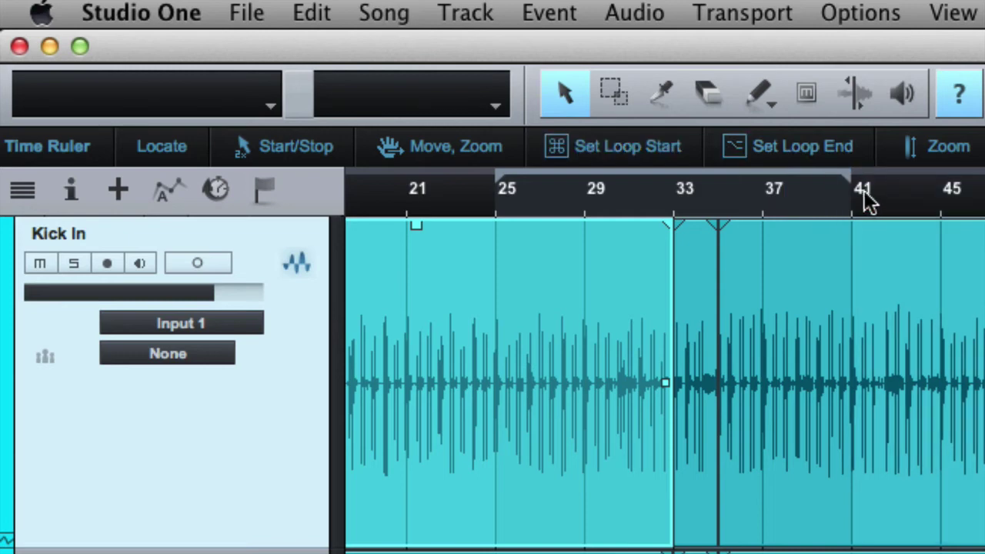
Step: Draw a loop from bar 21 to 33, and change its start to bar 25 and its end to bar 45
drag(450, 168, 679, 174)
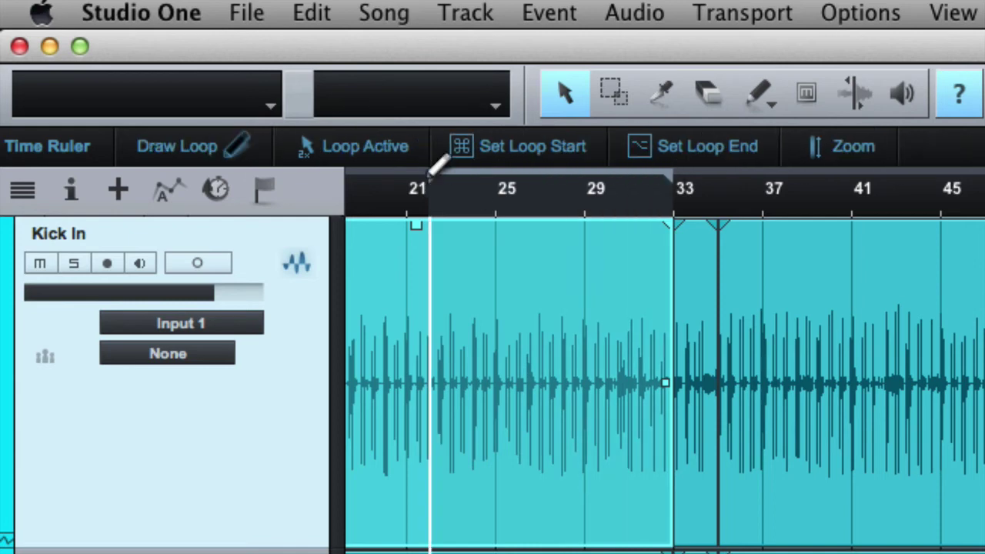
drag(433, 177, 692, 181)
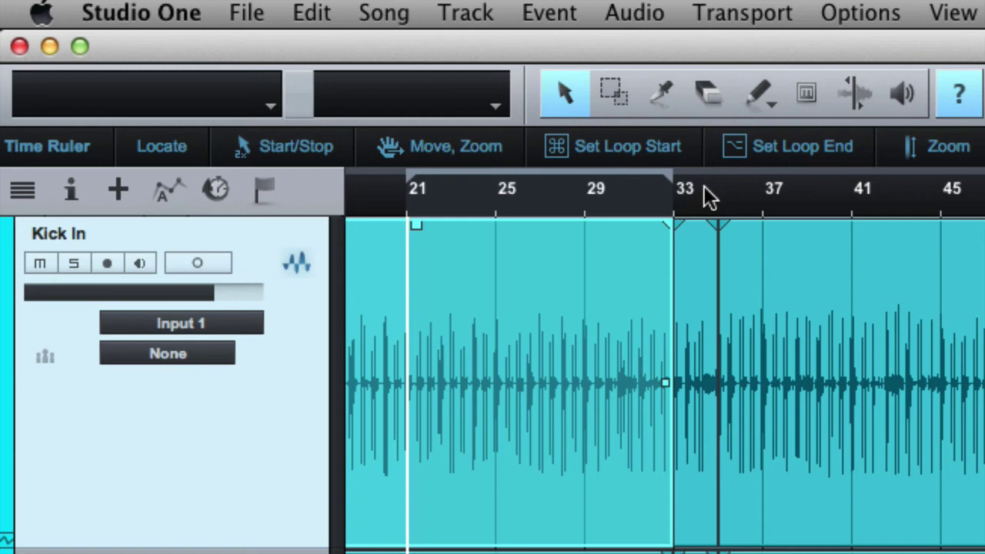
super+click(494, 197)
alt+click(937, 192)
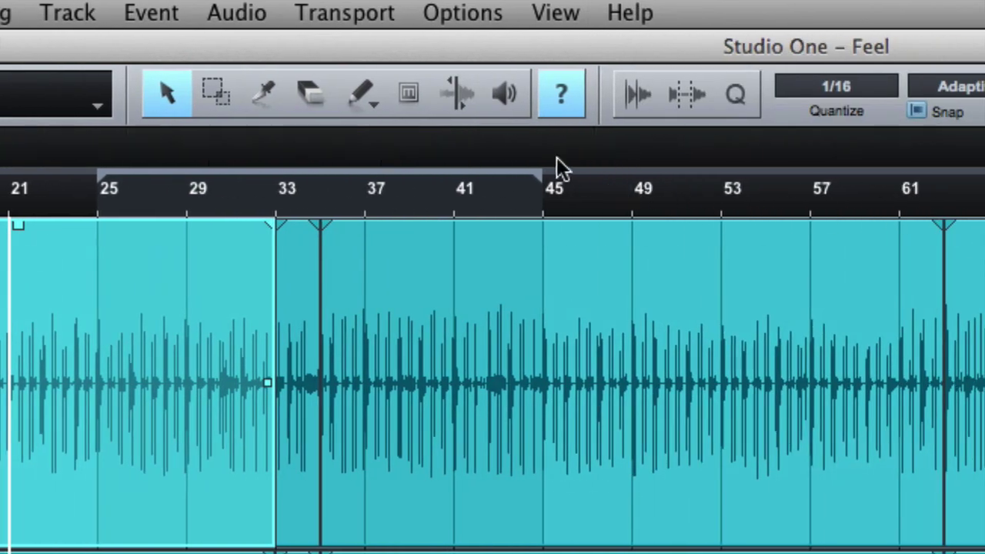
Step: Locate the playback cursor at bar 33 and zoom the timeline in and out around it
drag(559, 196, 512, 81)
drag(503, 195, 541, 159)
key(e)
key(e)
key(e)
key(e)
key(e)
key(e)
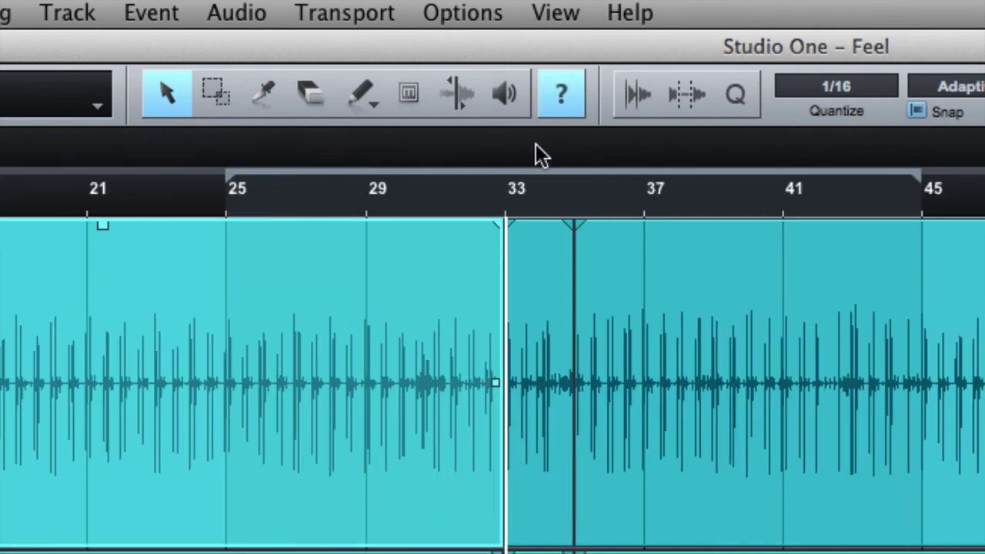
Step: Zoom the timeline out to show the whole song and select the Range tool
key(w)
key(w)
key(2)
key(w)
key(w)
key(w)
key(w)
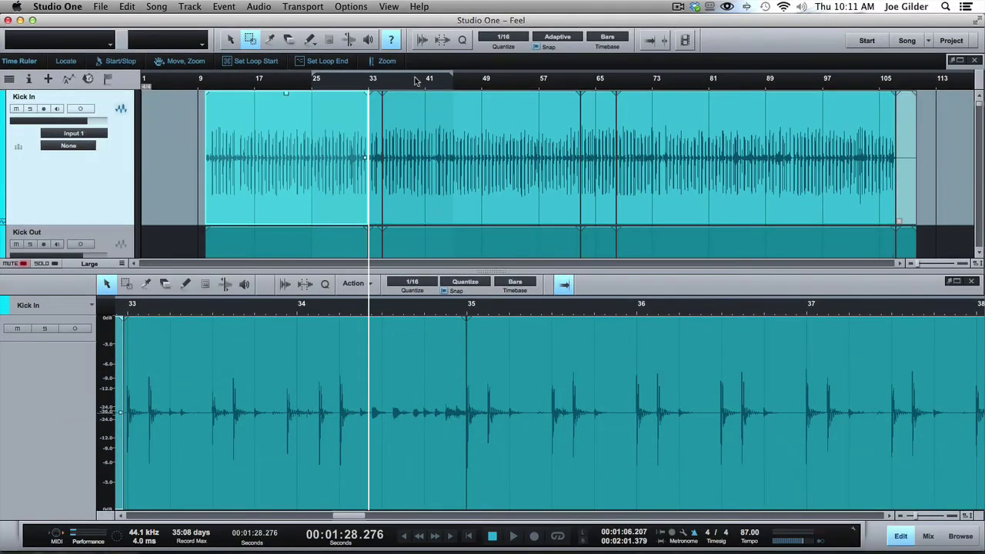
Step: Close the audio editor, and locate and zoom the timeline at bar 89 from the time ruler
key(F2)
drag(475, 85, 483, 11)
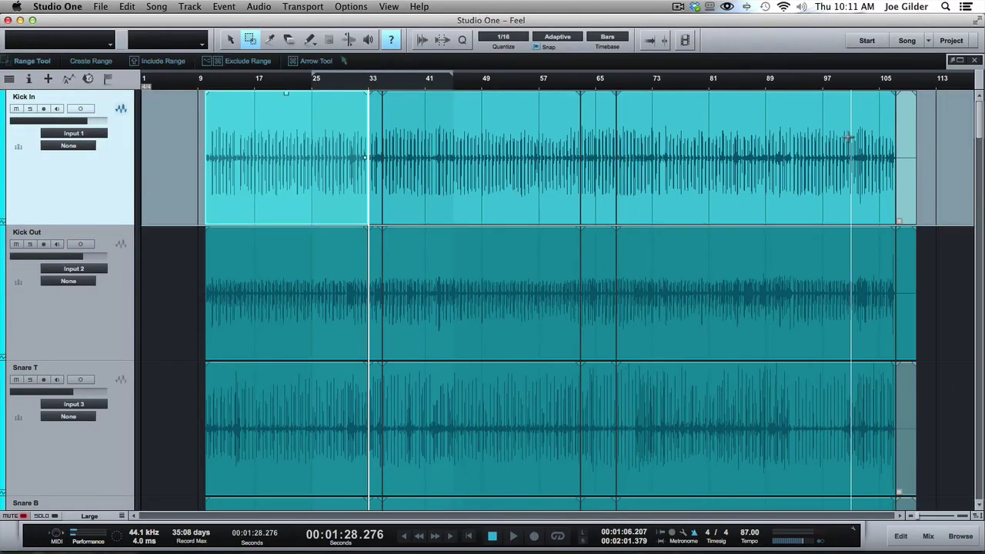
click(766, 85)
drag(767, 85, 741, 48)
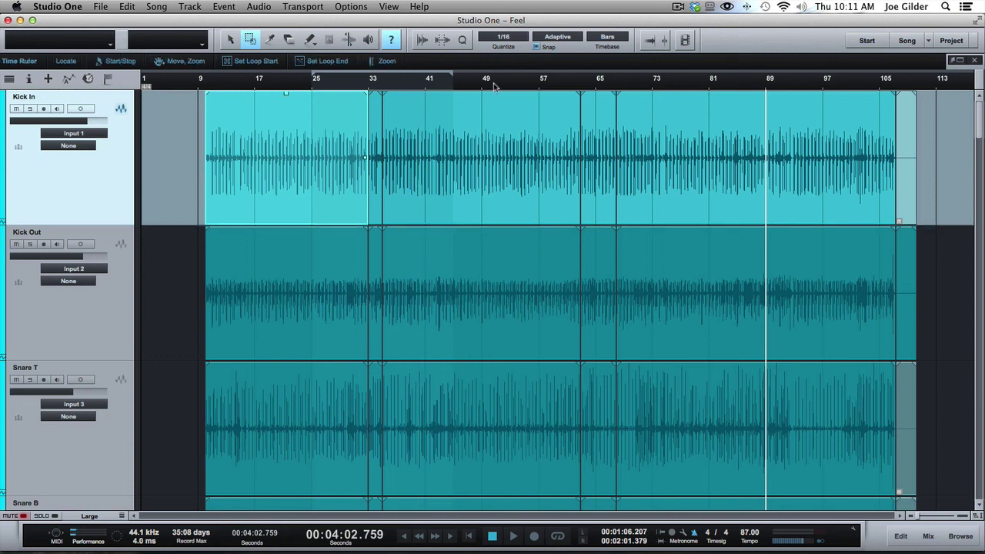
Step: Open the Kick In track in the audio editor and select its event between bars 33 and 35
double_click(457, 202)
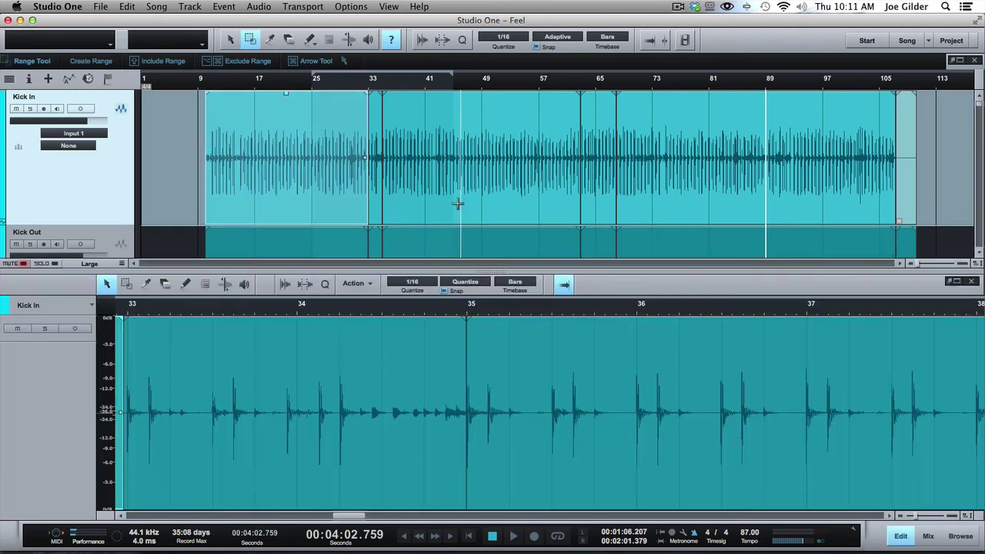
click(306, 385)
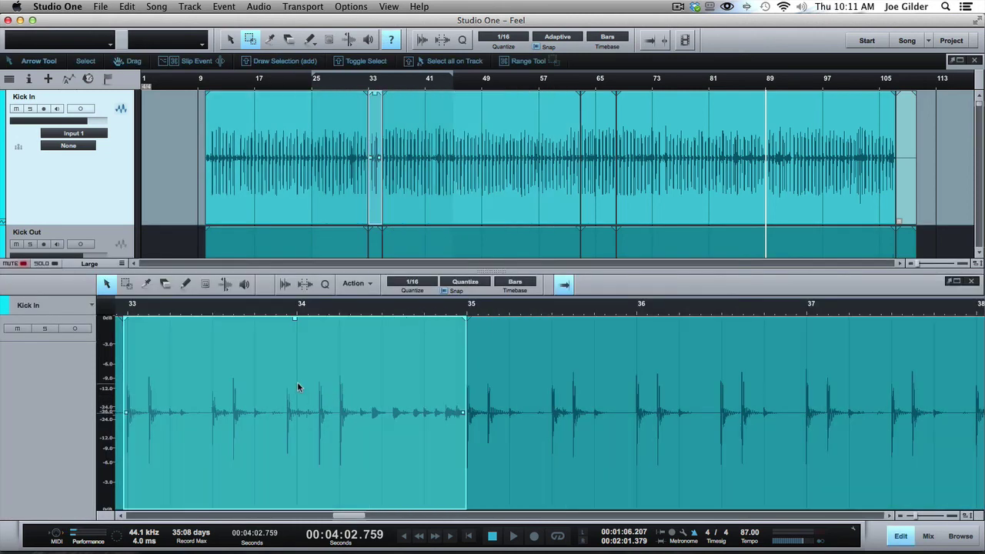
Step: Show the mixer console below the arrangement and hide it again
key(F3)
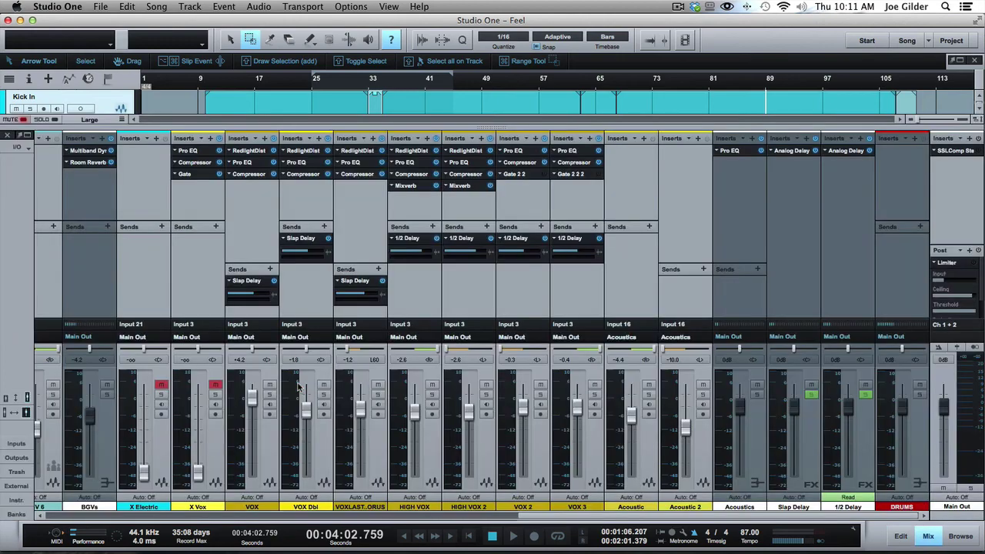
click(396, 285)
click(484, 301)
key(F3)
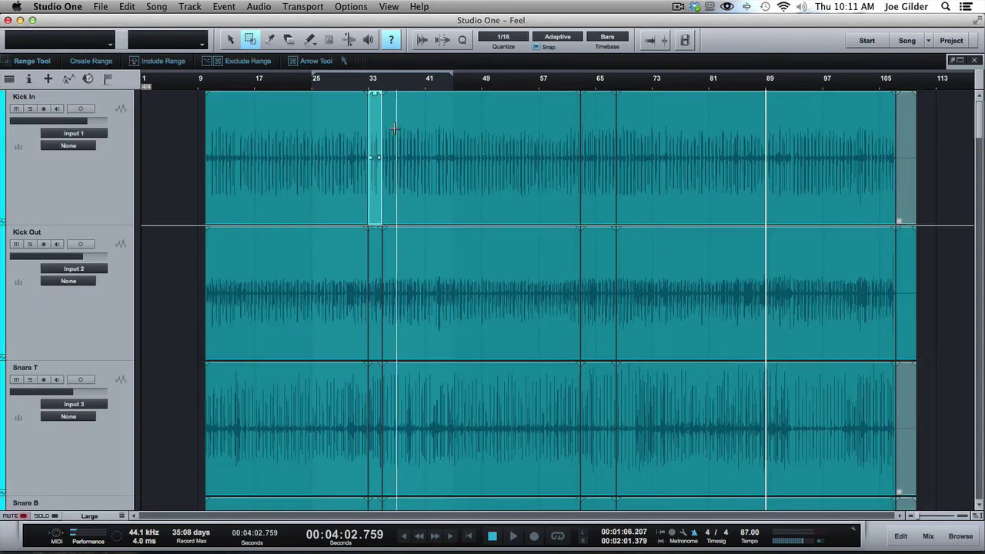
Step: Locate the playback cursor at bar 24 and, with the Arrow tool active, zoom out to fit all tracks vertically
click(306, 154)
key(1)
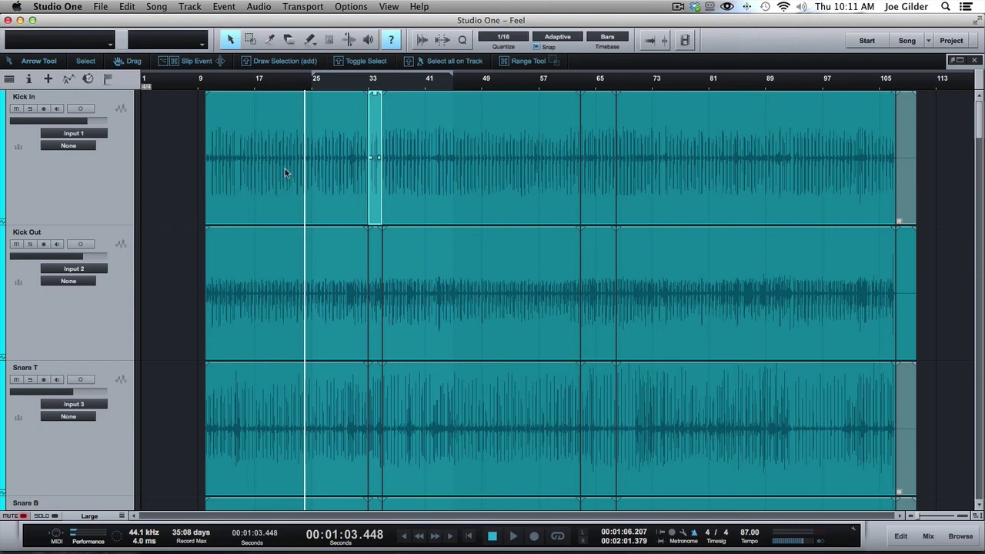
key(shift+z)
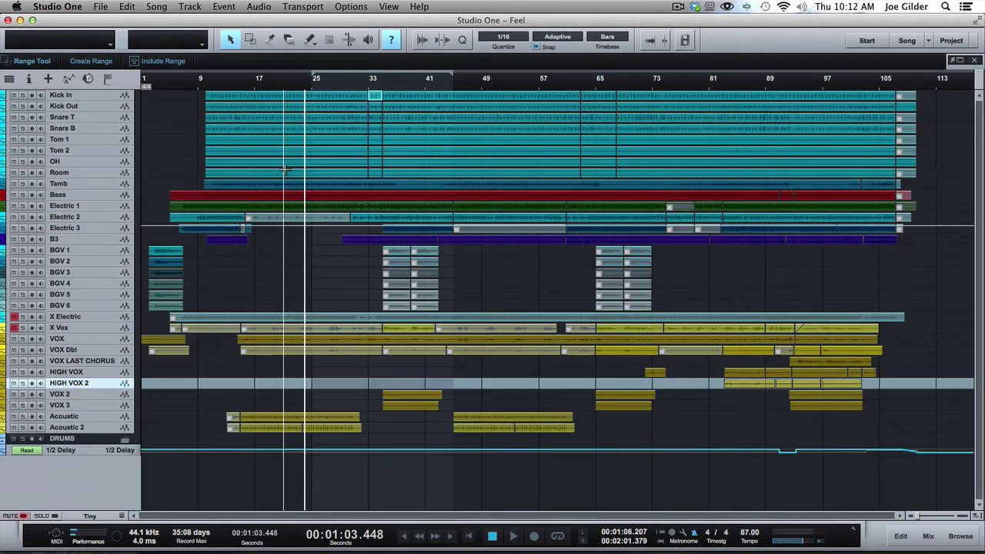
Step: Toggle the Info View off and back on, and try the Arrow tool's modifier functions it lists
click(395, 40)
click(394, 40)
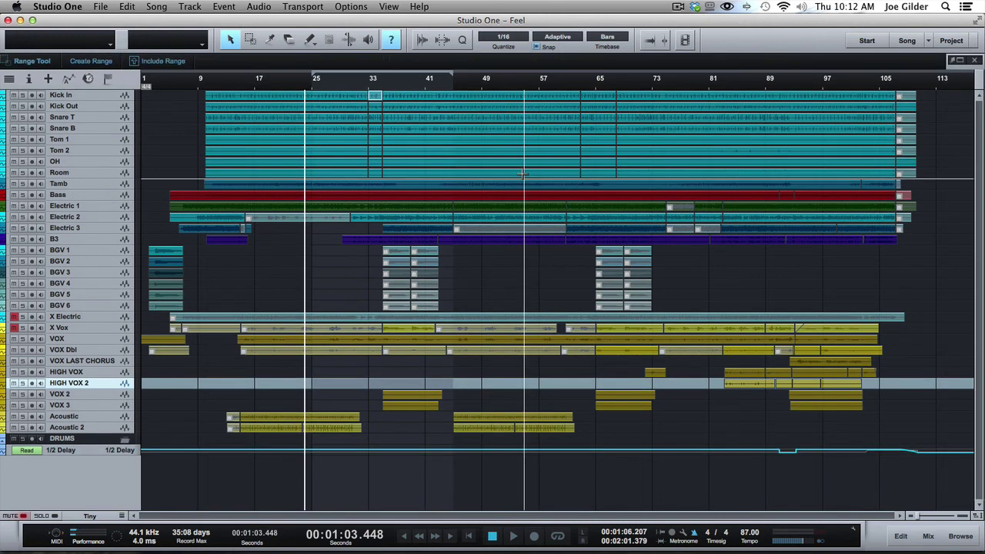
key(alt+super)
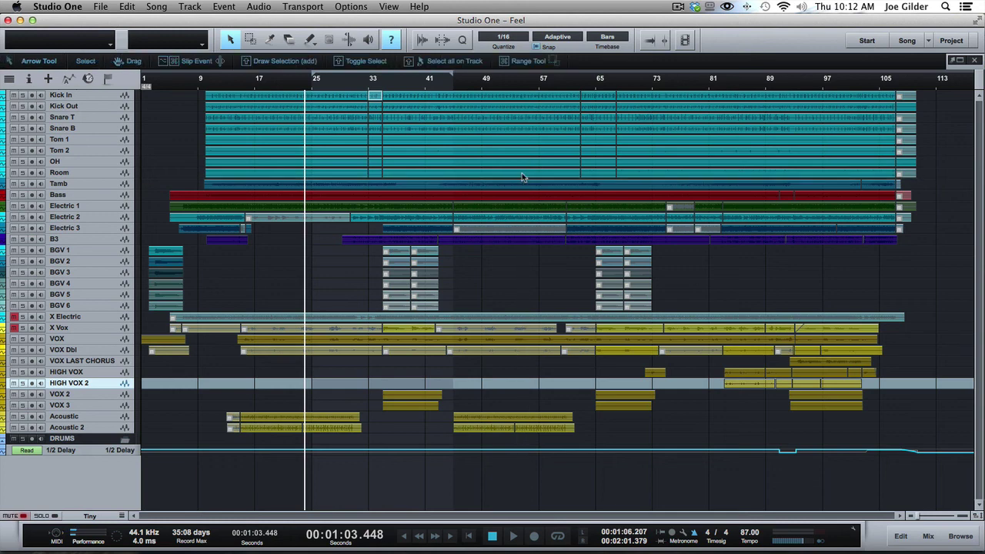